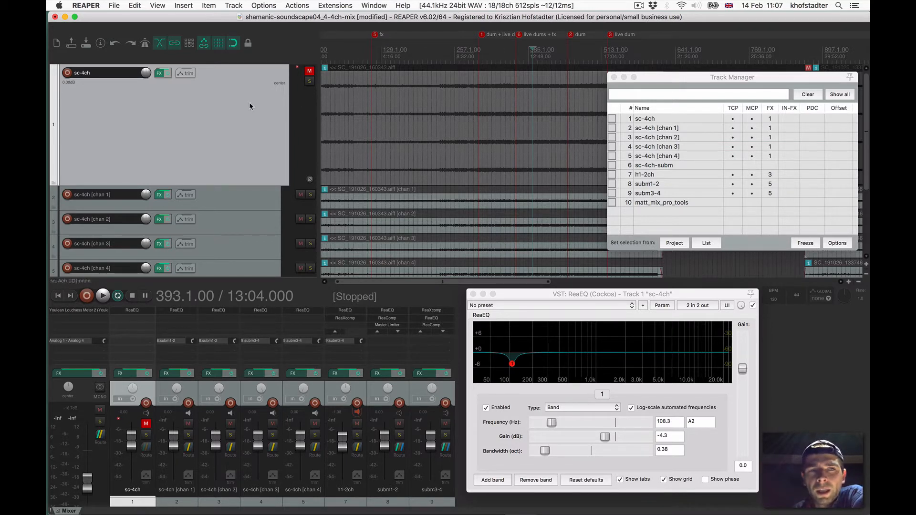
# Open ReaEQ on the sc-4ch track and inspect its 2 in 2 out pin connector routing, closing the connector when done
pyautogui.click(404, 119)
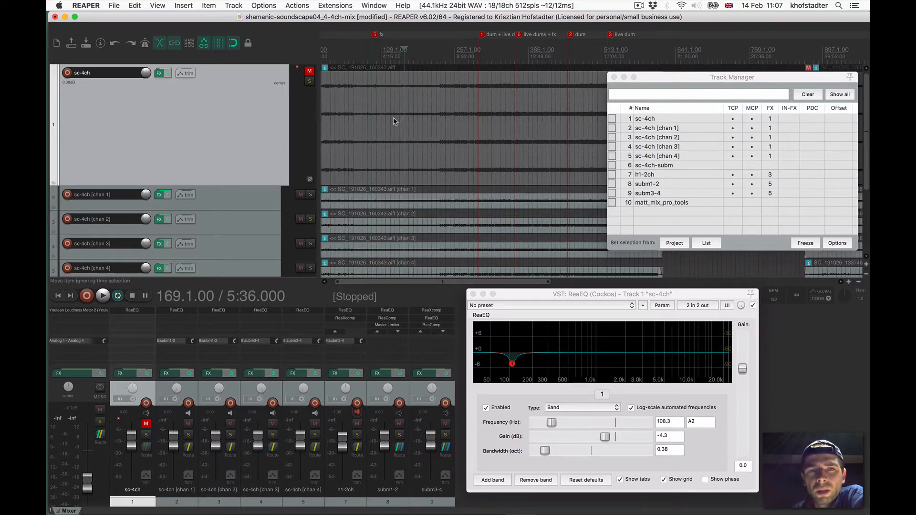
pyautogui.click(141, 315)
pyautogui.click(141, 315)
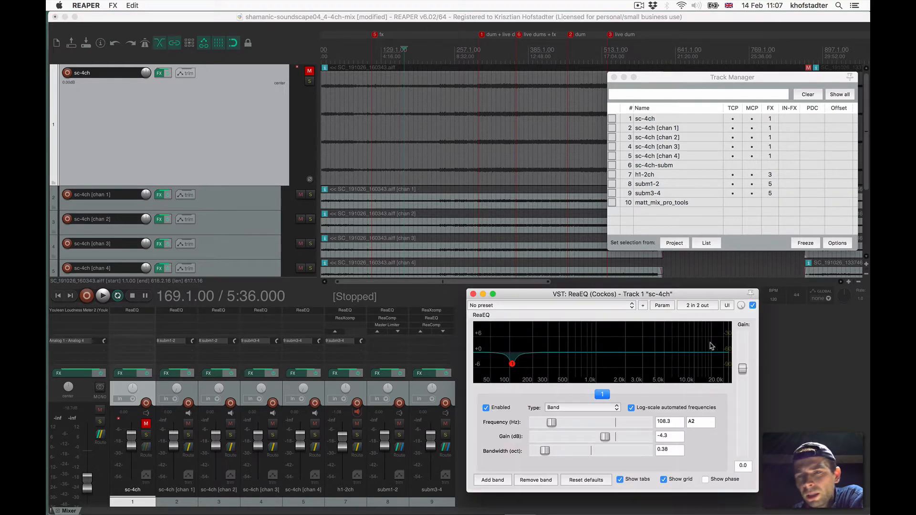
pyautogui.click(694, 306)
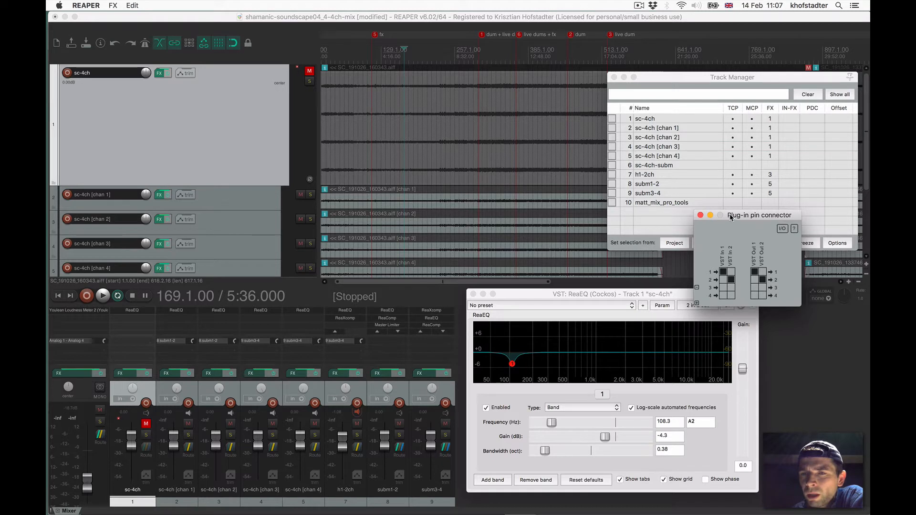
pyautogui.moveTo(731, 217); pyautogui.dragTo(693, 191)
pyautogui.click(659, 192)
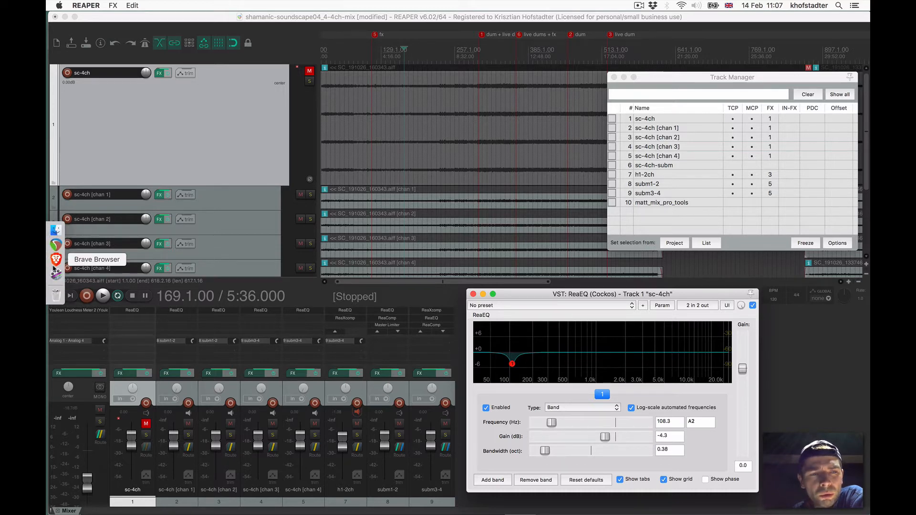
# Switch to Brave and read the forum thread about extending effects from 2 in 2 out to 4 in 4 out
pyautogui.click(55, 260)
pyautogui.scroll(-15, 224, 313)
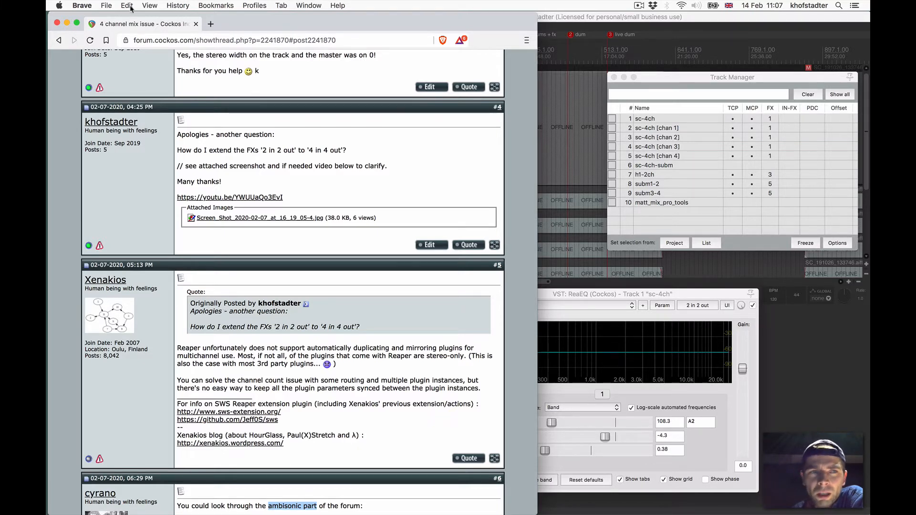
pyautogui.click(67, 23)
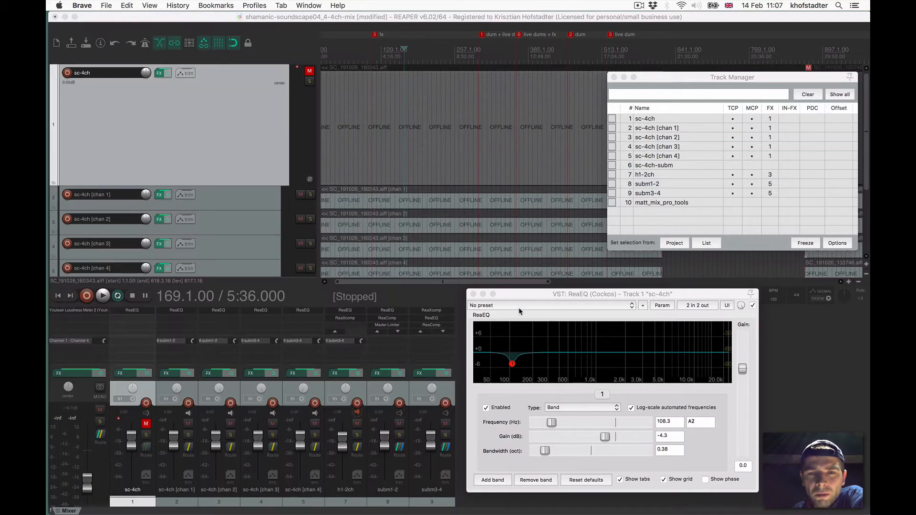
# Close the ReaEQ window and inspect the subm1-2 and subm3-4 submix tracks in the mixer
pyautogui.click(529, 298)
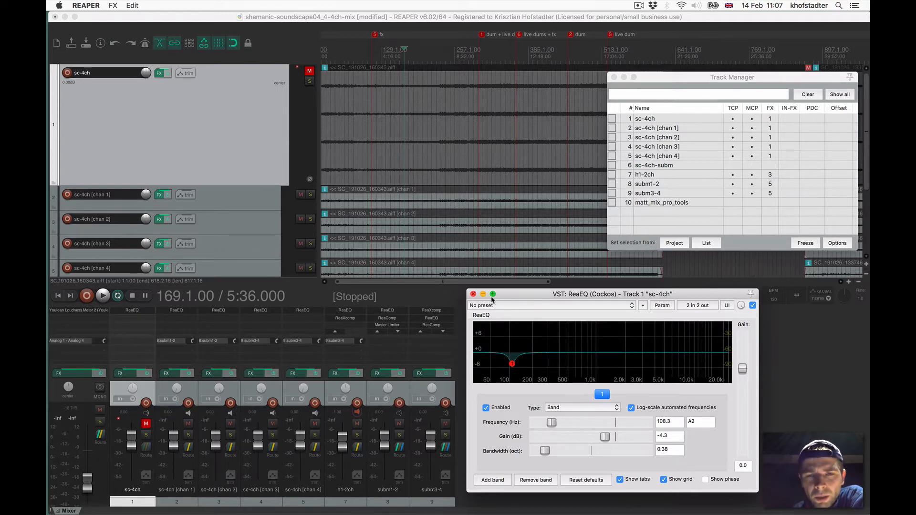
pyautogui.click(473, 294)
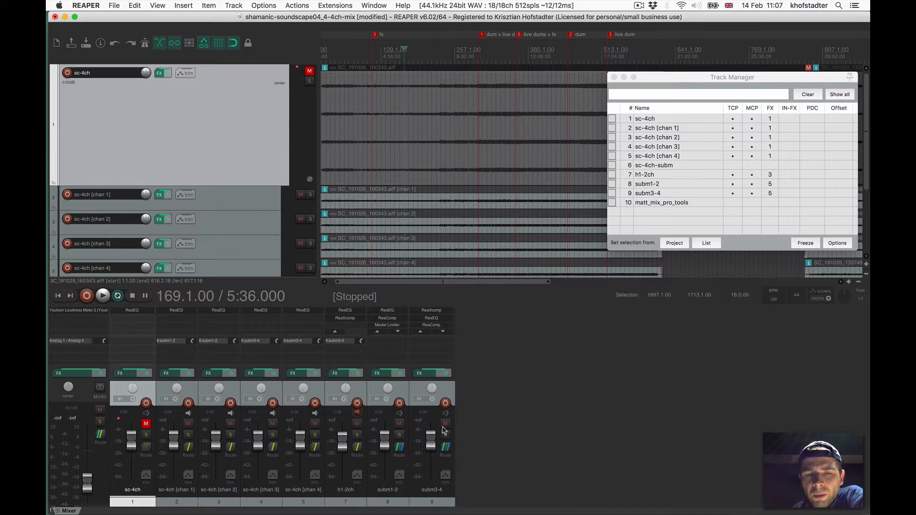
pyautogui.click(403, 493)
pyautogui.click(423, 495)
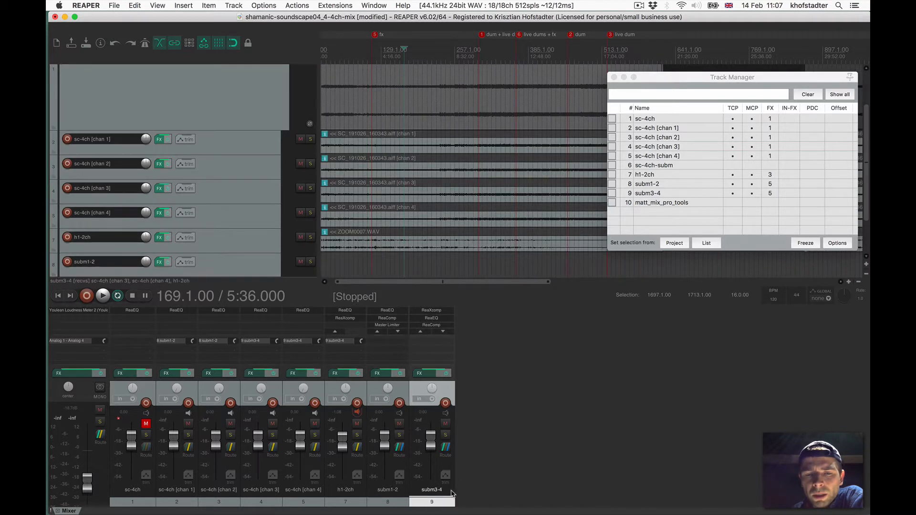
pyautogui.click(399, 496)
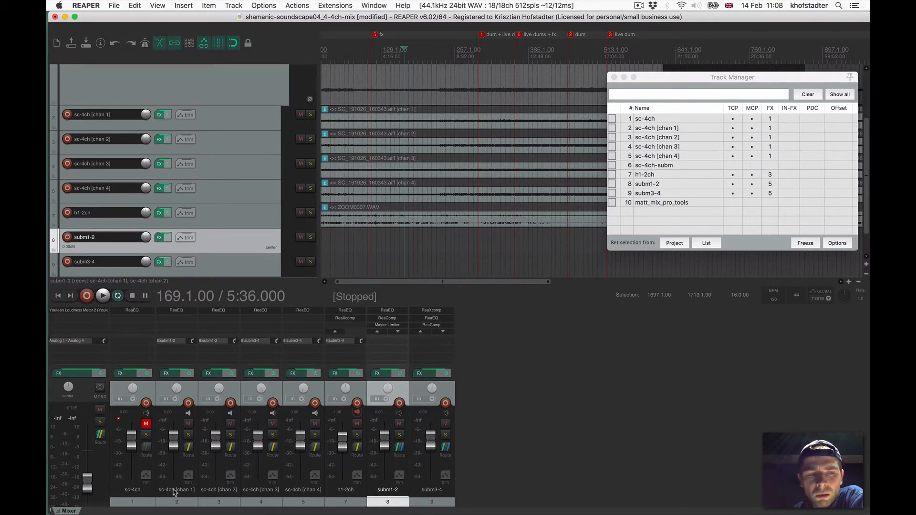
pyautogui.click(428, 494)
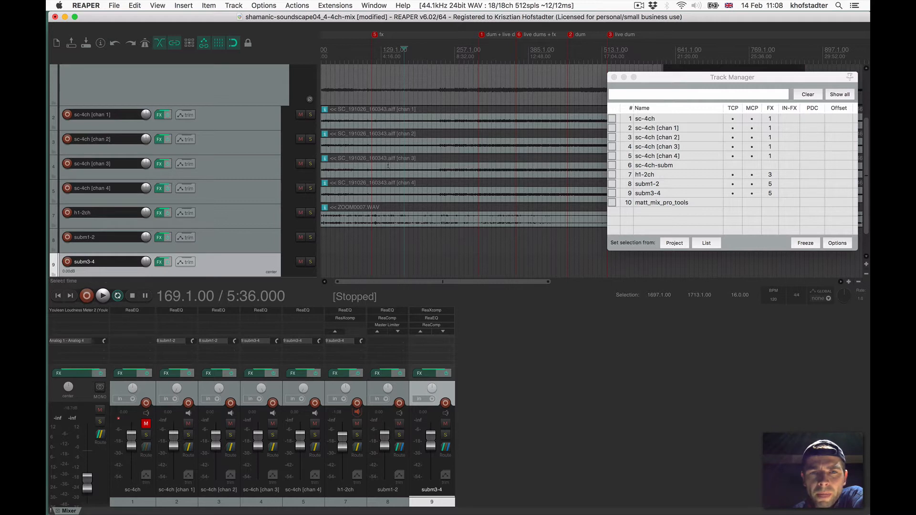
# Examine the four-channel recording on the sc-4ch track from the start of the project
pyautogui.click(271, 99)
pyautogui.scroll(3, 280, 99)
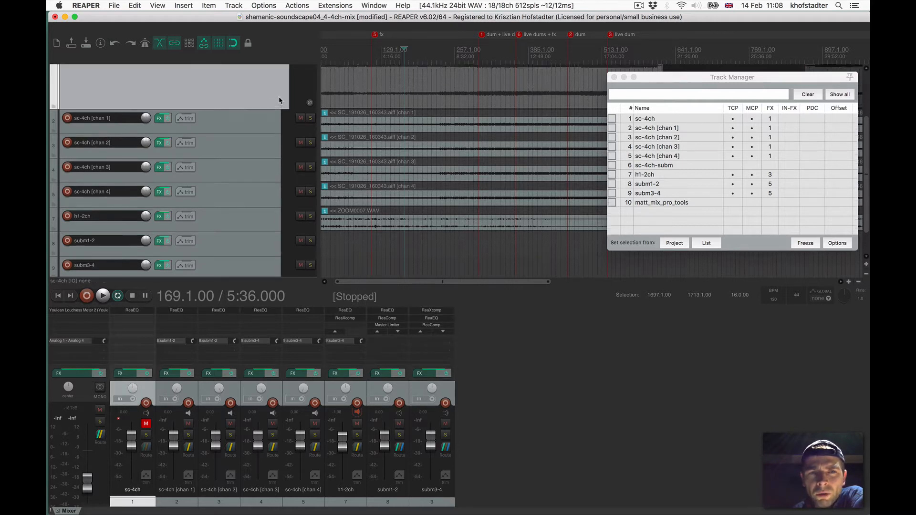
pyautogui.click(368, 111)
pyautogui.scroll(2, 368, 114)
pyautogui.hscroll(-2, 368, 114)
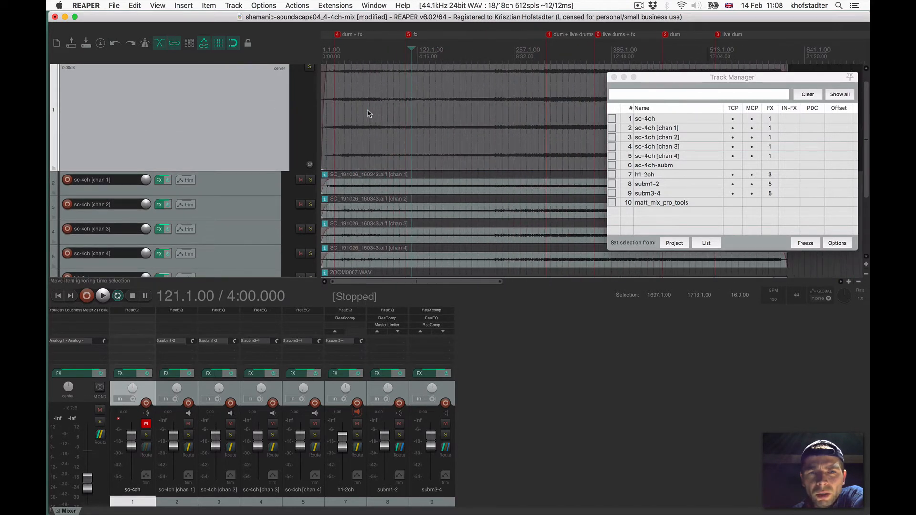
pyautogui.scroll(-1, 368, 113)
pyautogui.scroll(1, 236, 107)
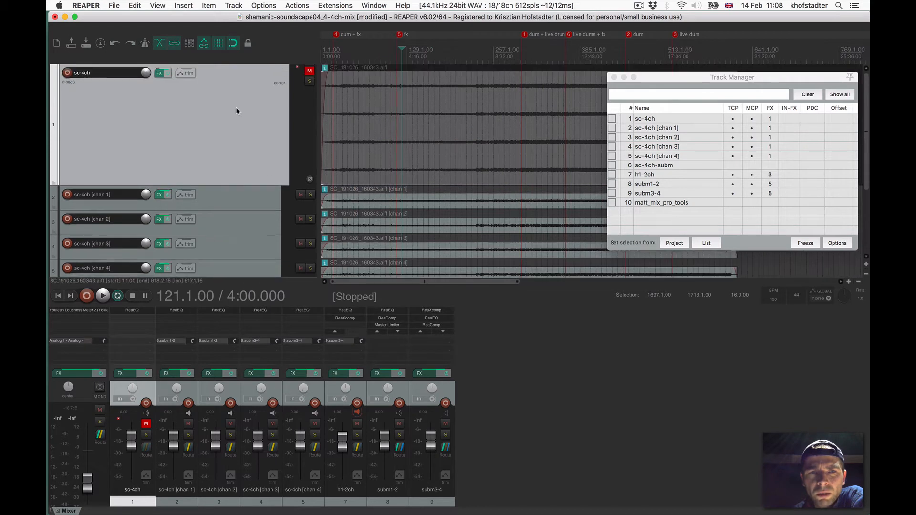
pyautogui.click(363, 105)
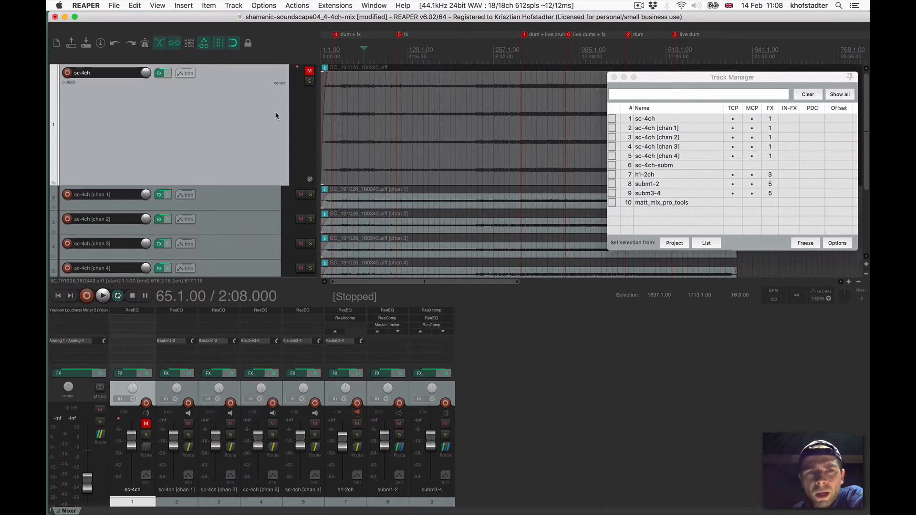
pyautogui.click(354, 114)
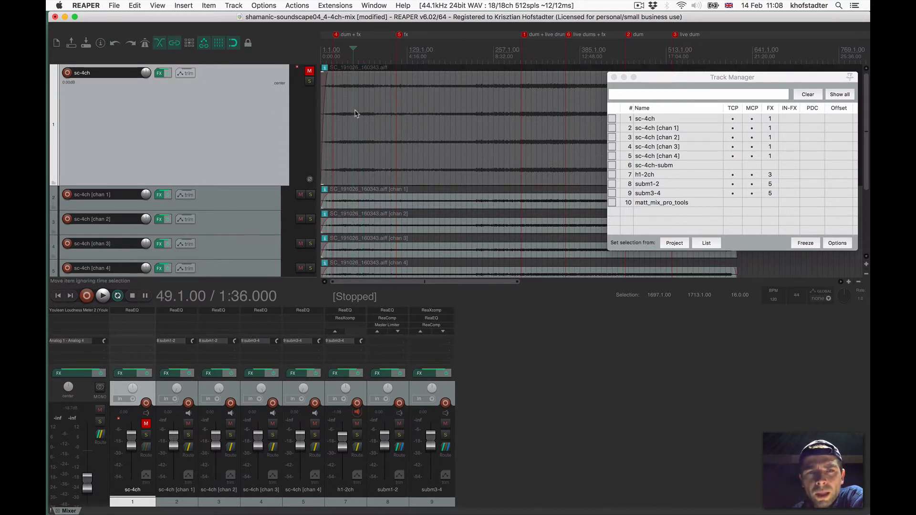
# Locate the item processing command that explodes multichannel audio or MIDI items to new one-channel items
pyautogui.click(208, 6)
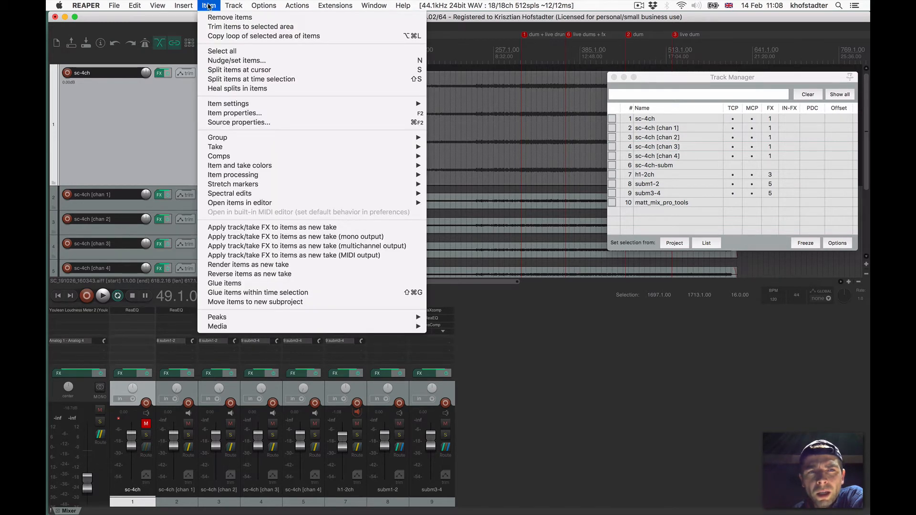
pyautogui.moveTo(375, 173)
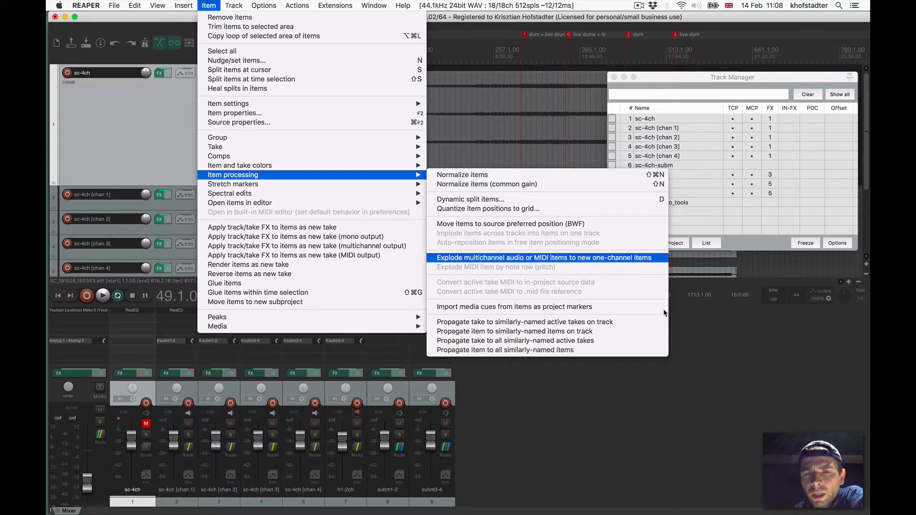
pyautogui.click(539, 258)
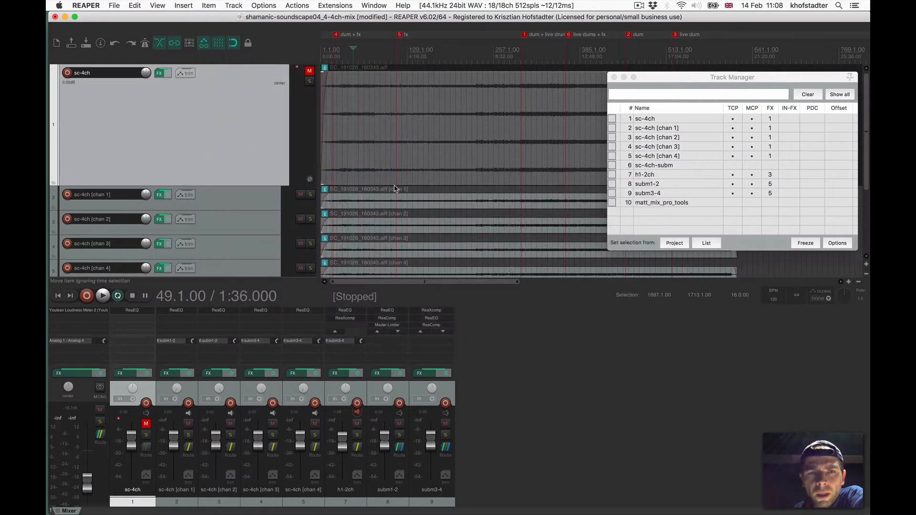
# Hide the original sc-4ch track from both the track control panel and the mixer, and close the Track Manager
pyautogui.scroll(-3, 257, 206)
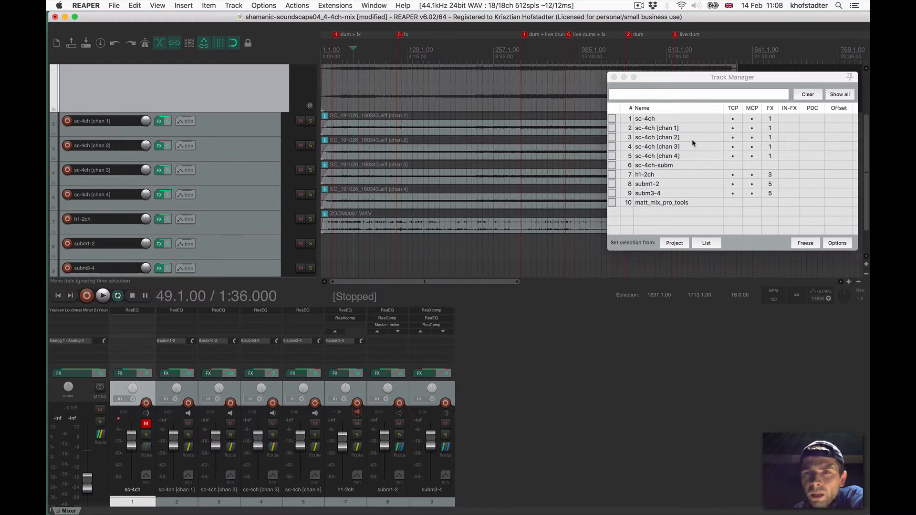
pyautogui.scroll(2, 241, 120)
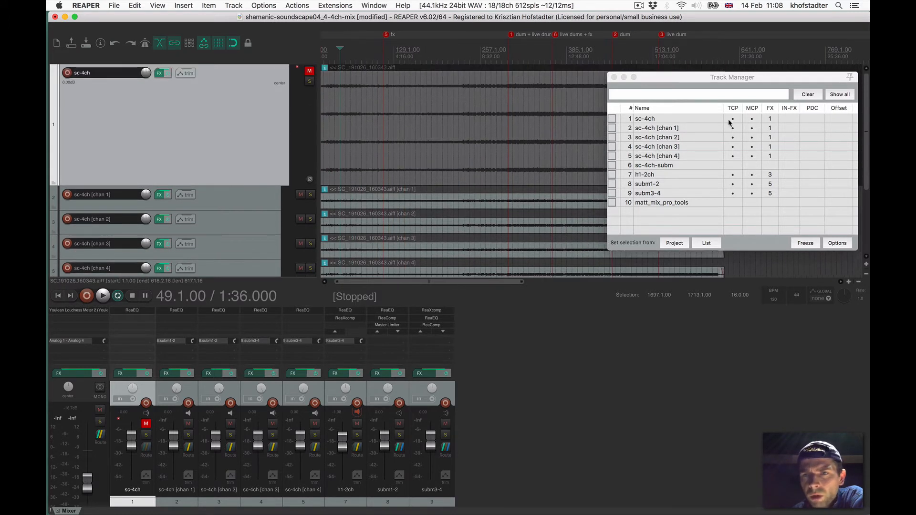
pyautogui.click(734, 119)
pyautogui.click(753, 119)
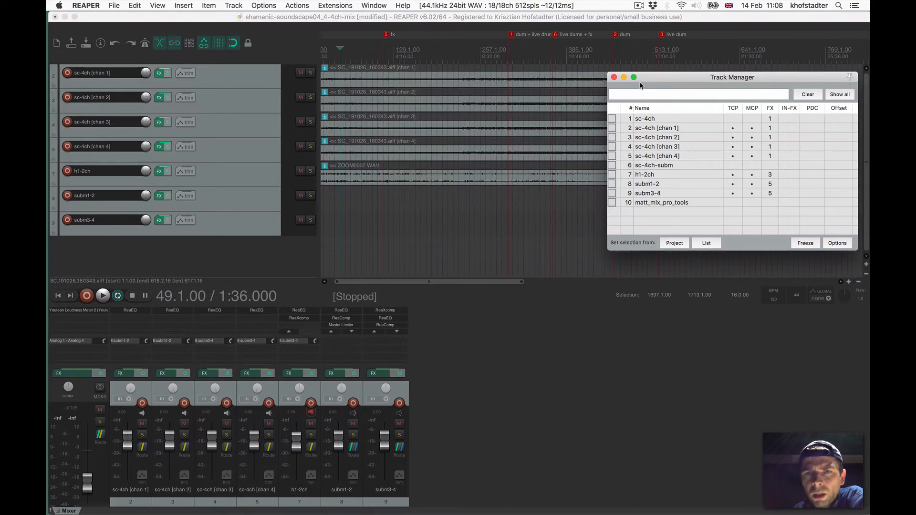
pyautogui.click(615, 77)
pyautogui.scroll(-1, 334, 138)
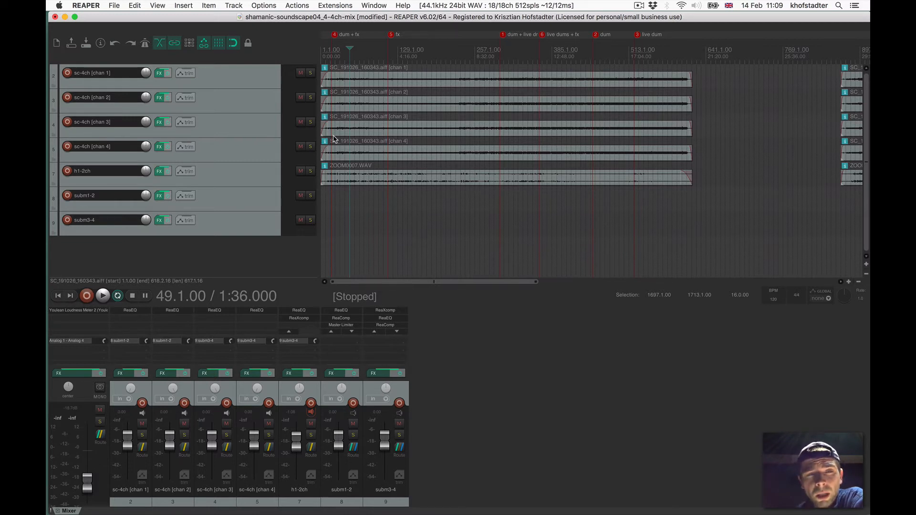
# Select the h1-2ch recording, and check the pan settings of the four sc-4ch channel tracks one by one
pyautogui.click(363, 183)
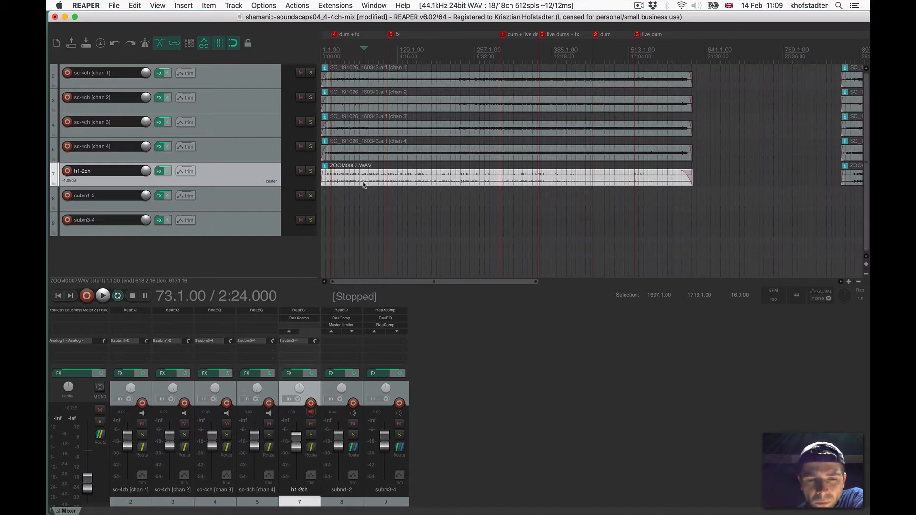
pyautogui.click(144, 393)
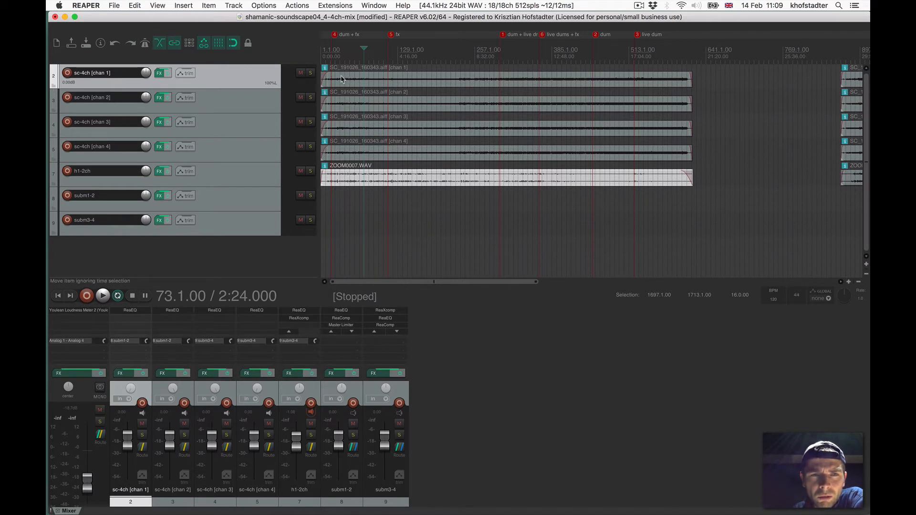
pyautogui.click(265, 98)
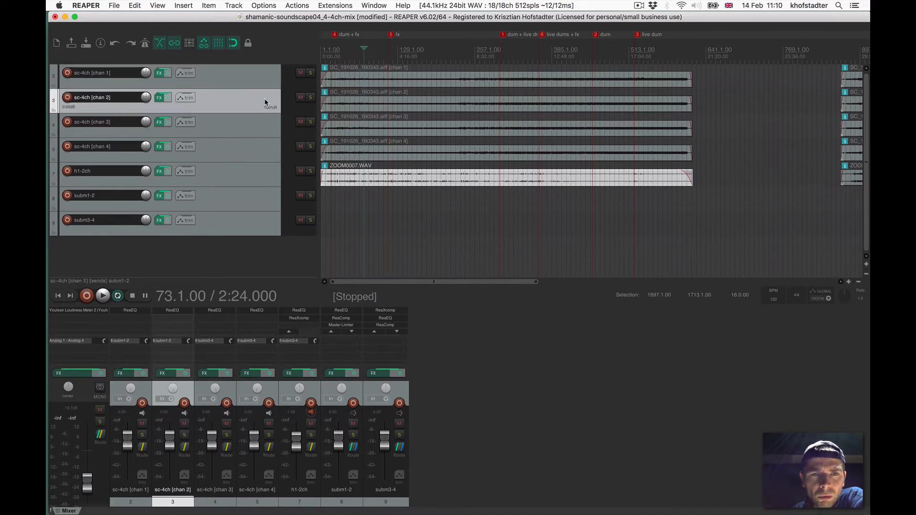
pyautogui.click(264, 123)
pyautogui.click(261, 152)
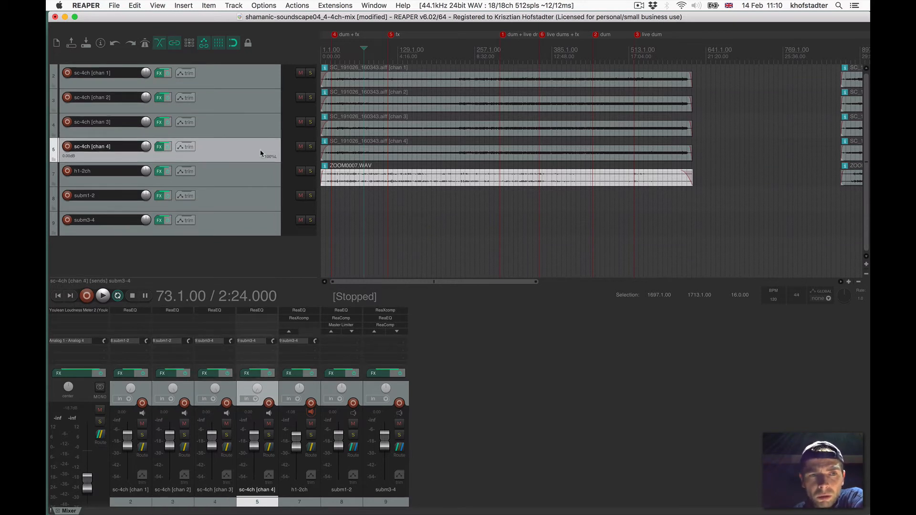
pyautogui.click(144, 392)
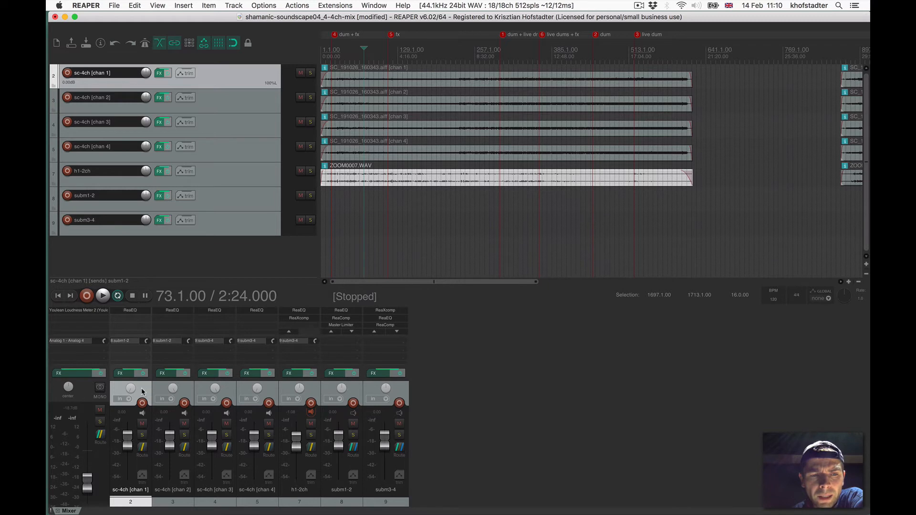
pyautogui.moveTo(132, 392)
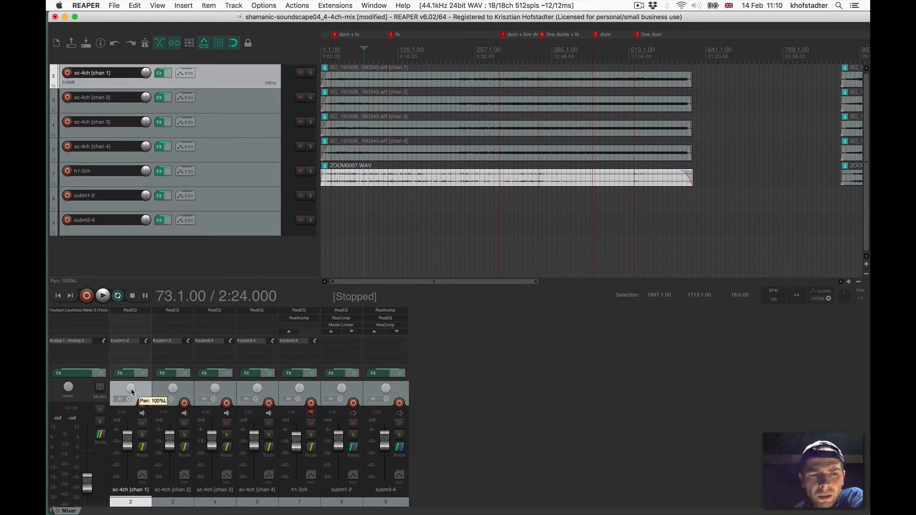
pyautogui.click(187, 394)
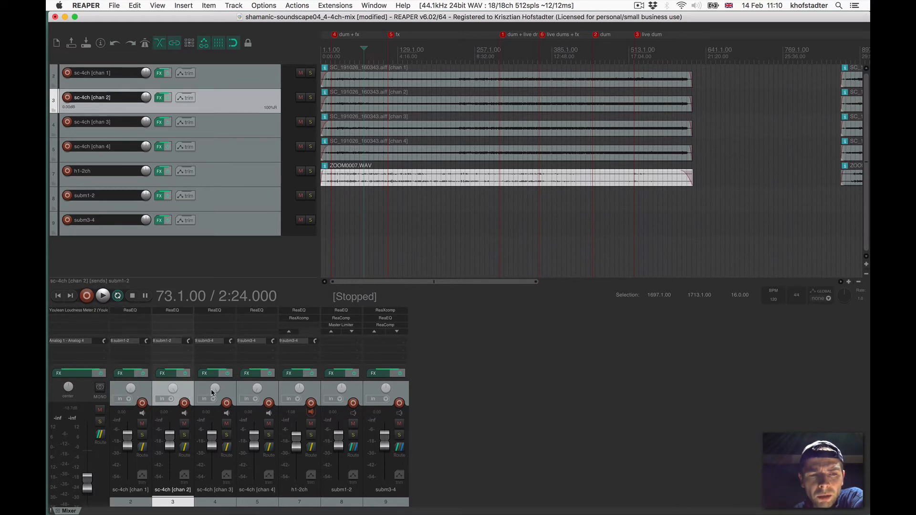
pyautogui.click(227, 392)
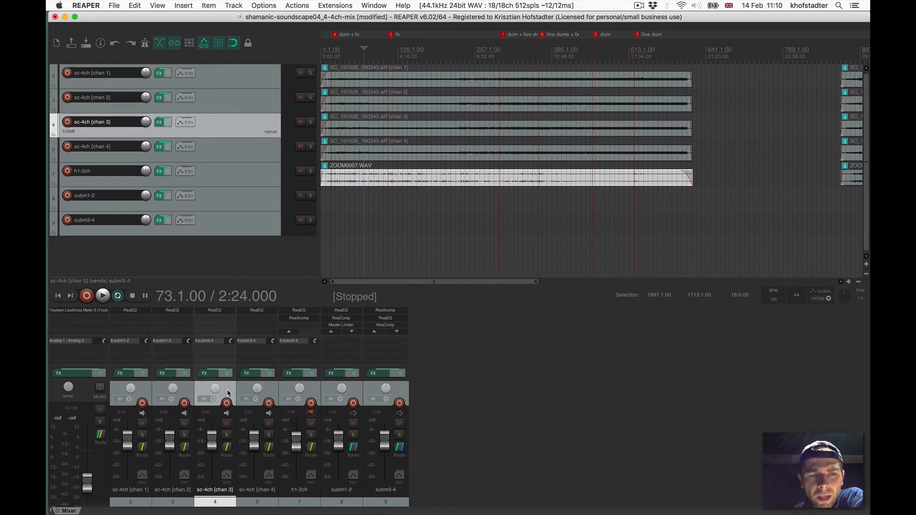
pyautogui.click(274, 390)
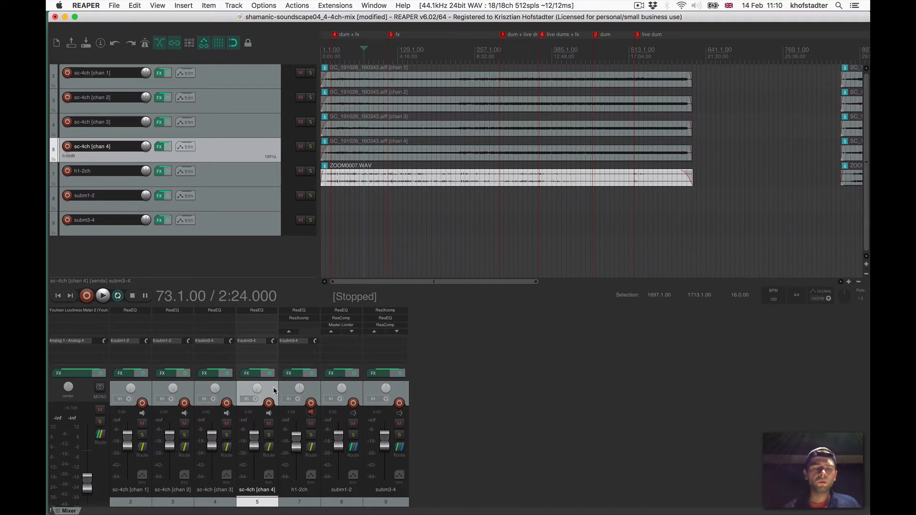
# Examine the routing of sc-4ch [chan 1], checking its pan, width, send to subm1-2 and parent channel options
pyautogui.click(142, 447)
pyautogui.moveTo(270, 338); pyautogui.dragTo(534, 218)
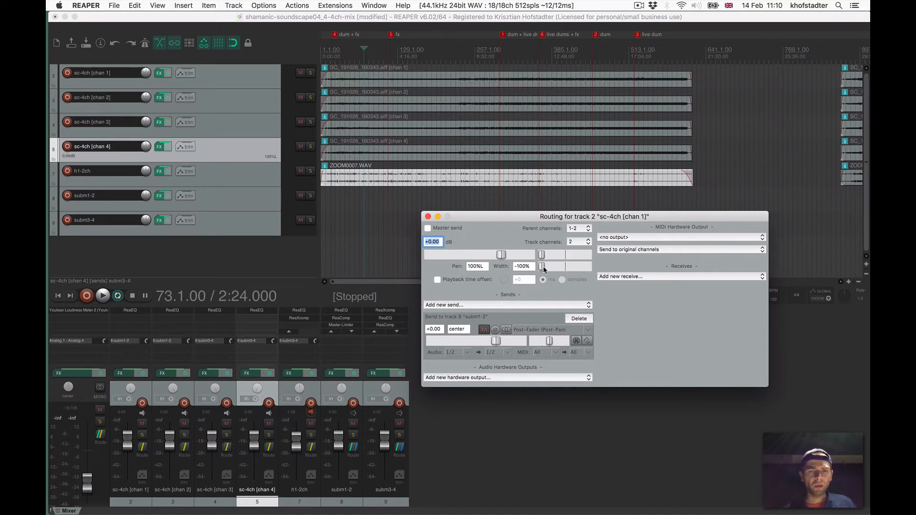
pyautogui.click(484, 329)
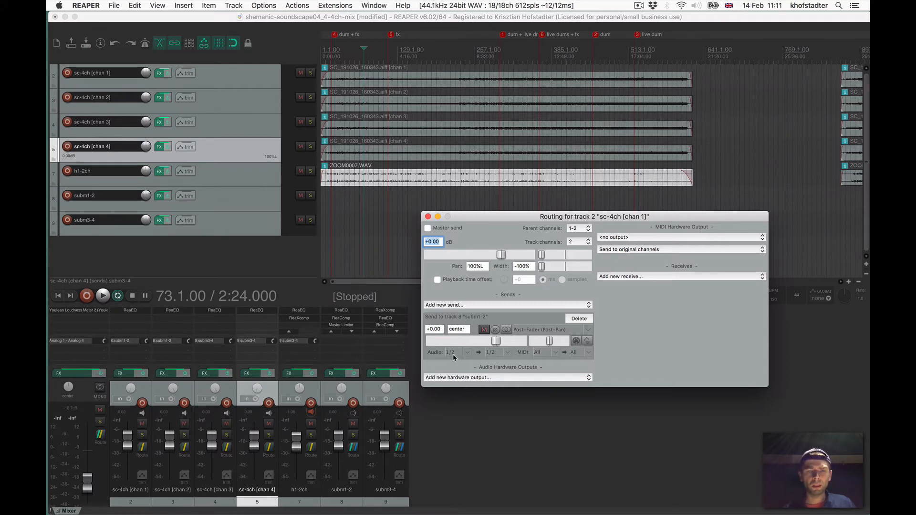
pyautogui.click(581, 233)
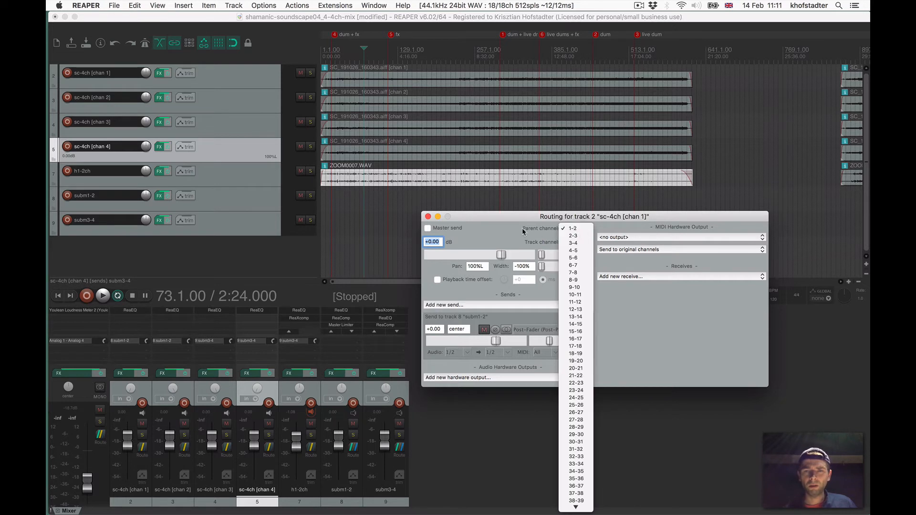
pyautogui.click(583, 229)
pyautogui.click(584, 230)
pyautogui.click(523, 233)
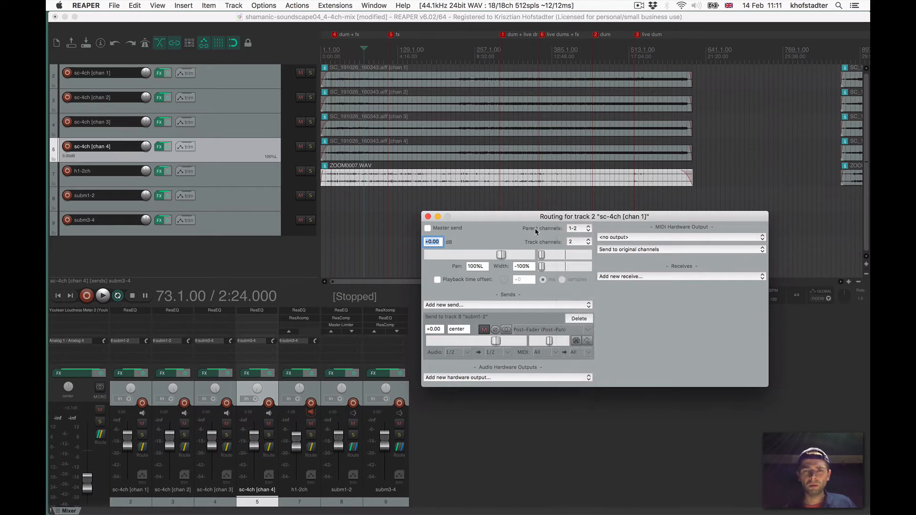
pyautogui.click(428, 217)
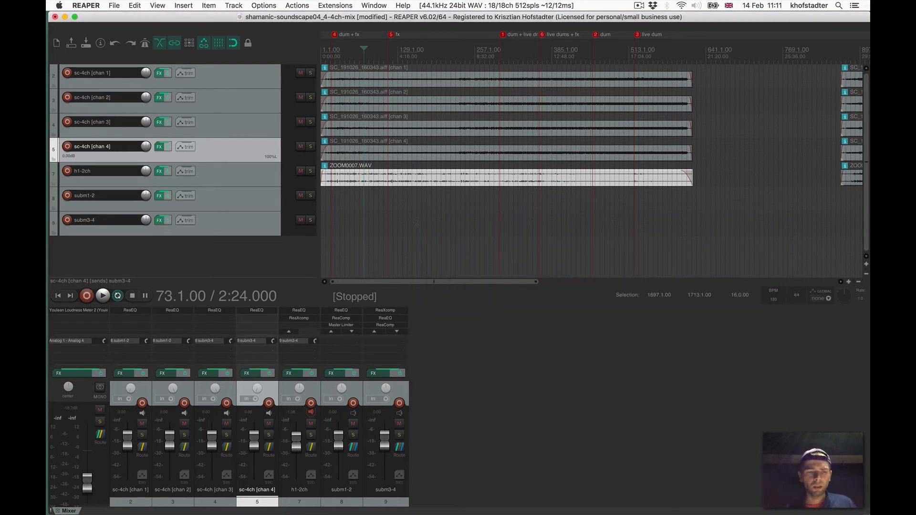
# Inspect the routing of sc-4ch [chan 2], checking its pan and its send to the subm1-2 submix
pyautogui.click(185, 467)
pyautogui.click(185, 448)
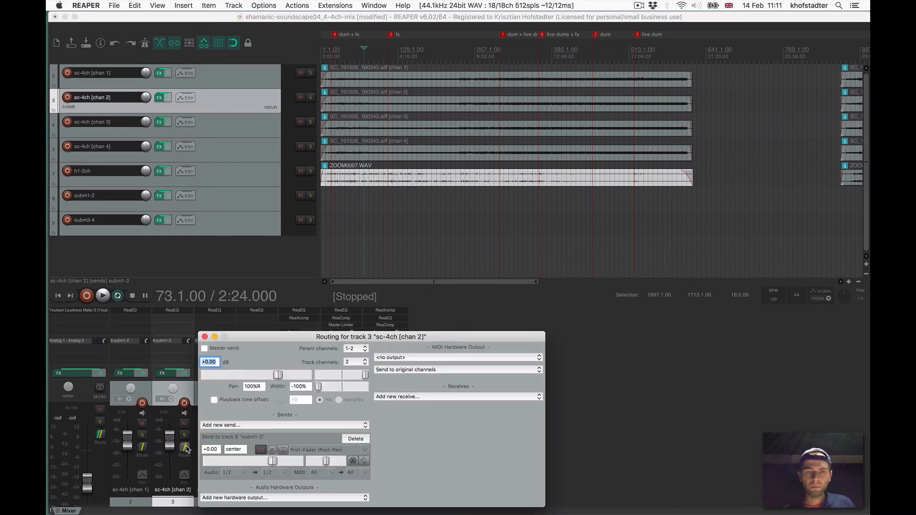
pyautogui.moveTo(361, 337); pyautogui.dragTo(476, 131)
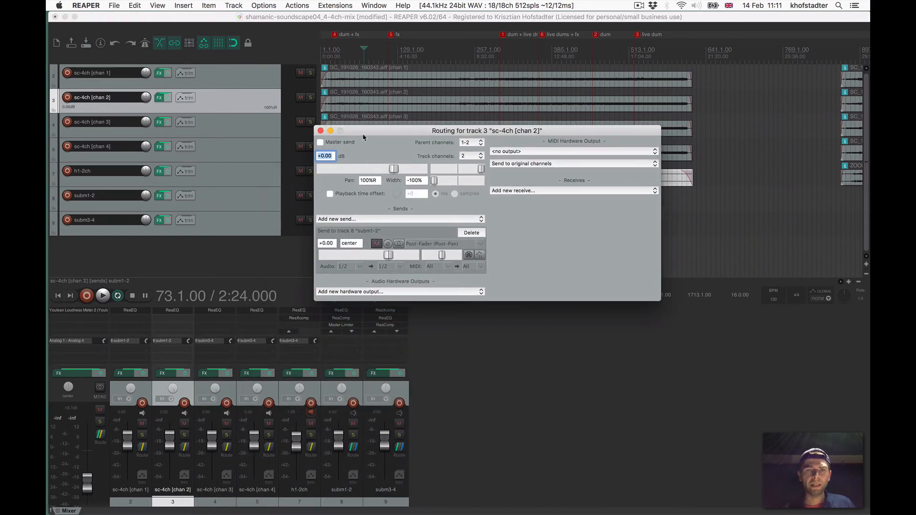
pyautogui.click(321, 131)
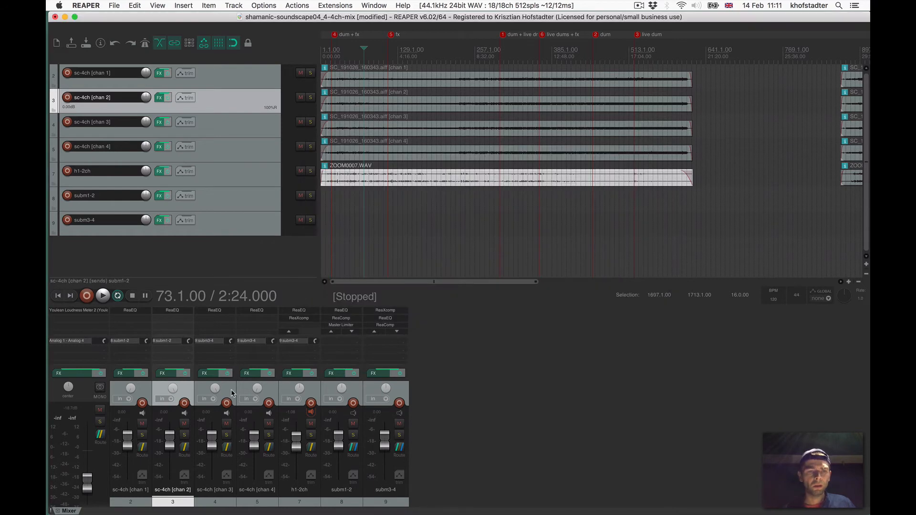
# Inspect the routing of sc-4ch [chan 3], checking which channels its send to the subm3-4 submix uses
pyautogui.click(233, 393)
pyautogui.click(228, 448)
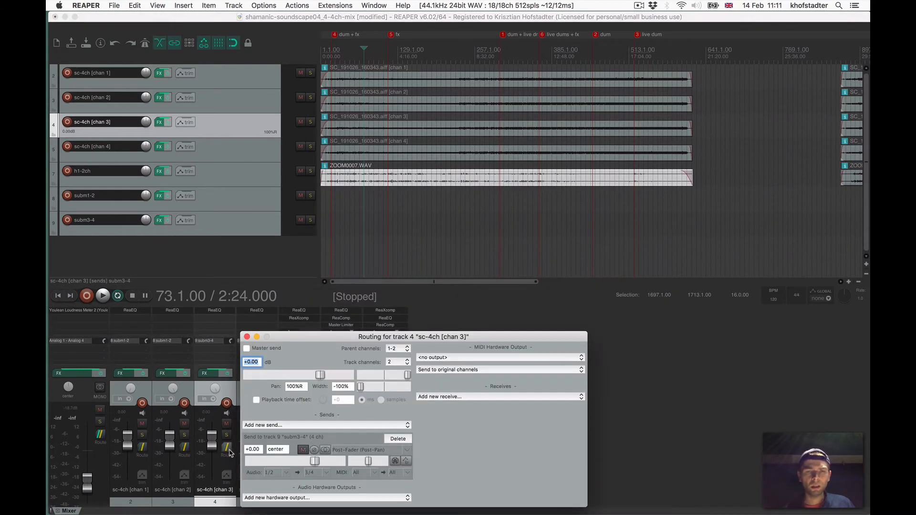
pyautogui.moveTo(327, 336); pyautogui.dragTo(359, 193)
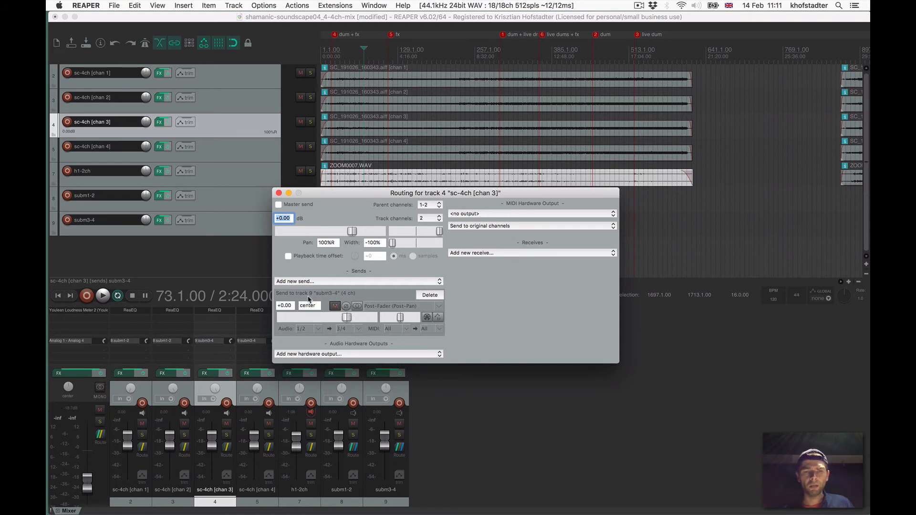
pyautogui.click(279, 194)
# Inspect the routing of sc-4ch [chan 4] and its send to subm3-4, and clear the track selection
pyautogui.click(269, 449)
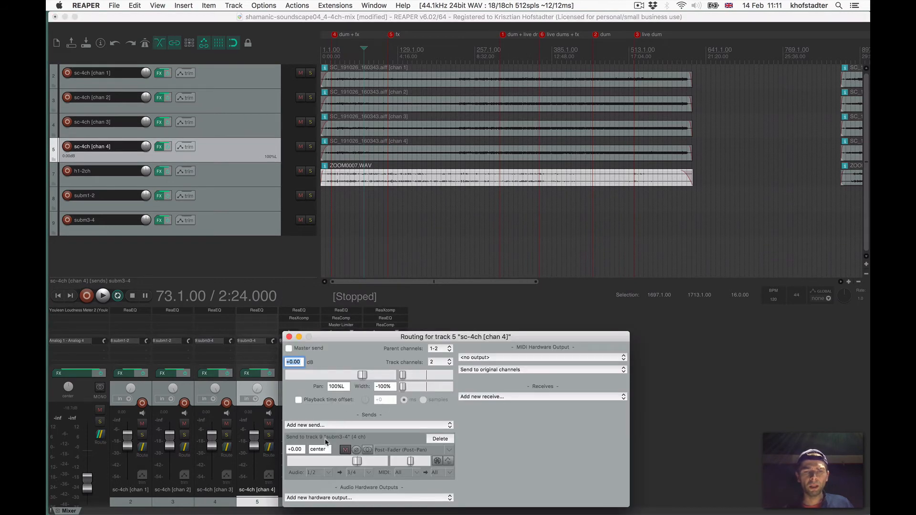
pyautogui.moveTo(348, 337); pyautogui.dragTo(328, 167)
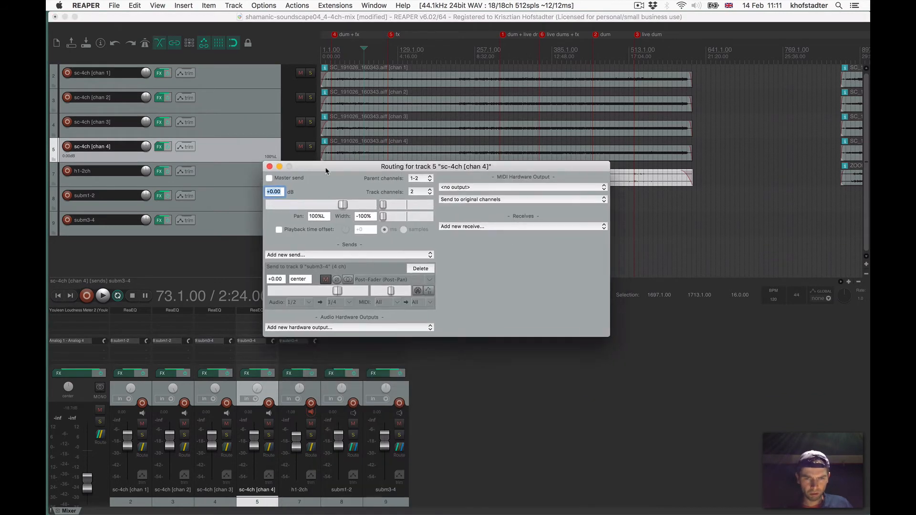
pyautogui.click(385, 491)
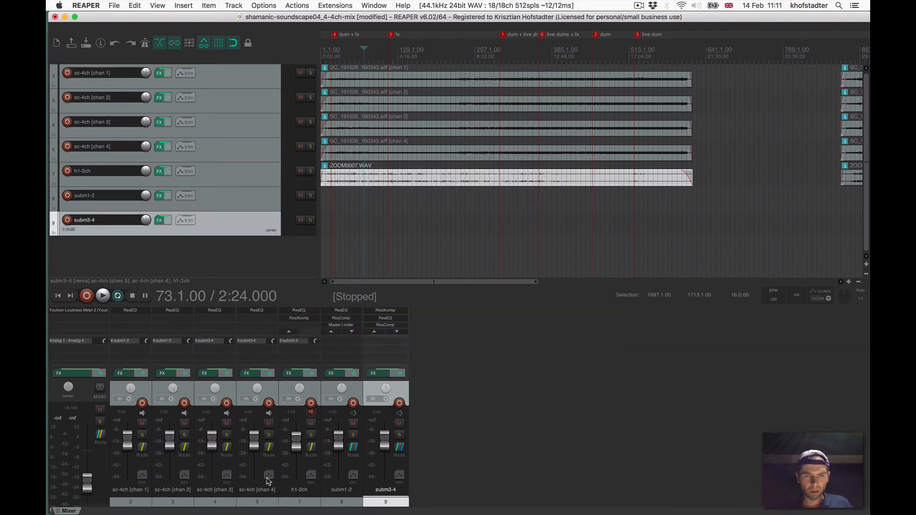
pyautogui.click(269, 452)
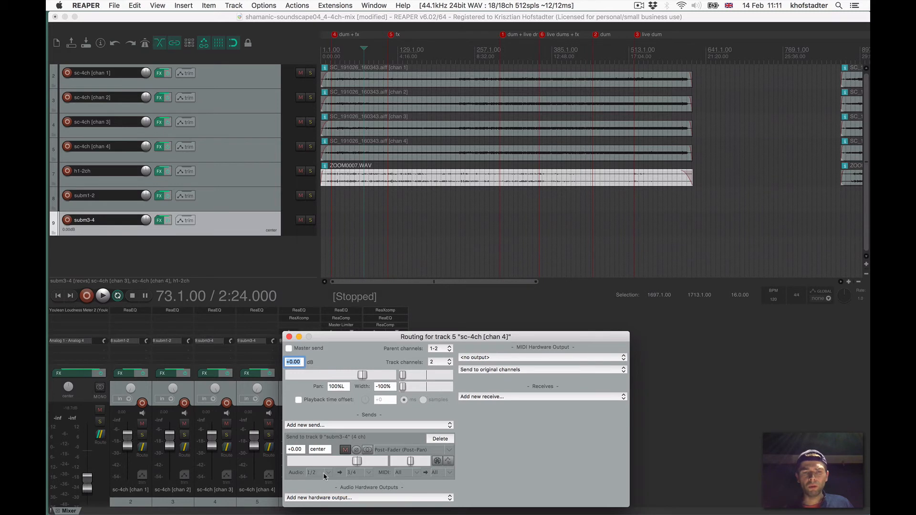
pyautogui.click(289, 336)
pyautogui.click(470, 386)
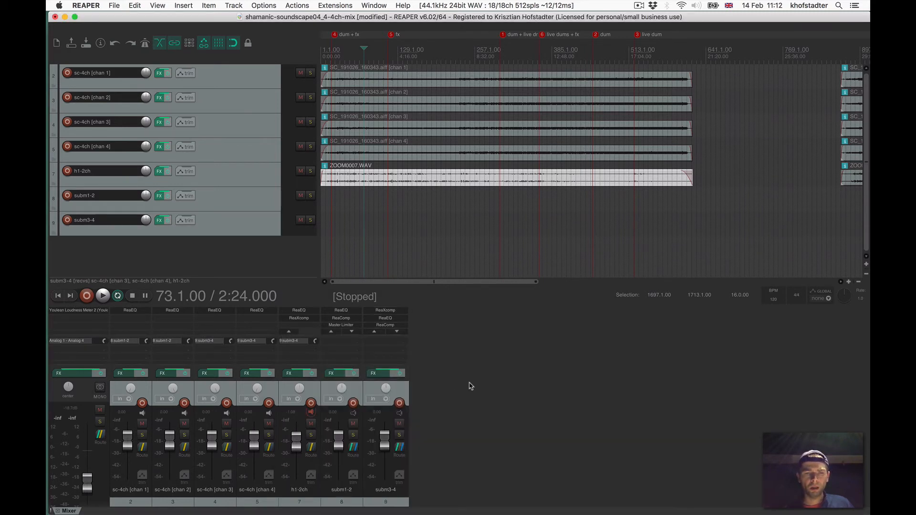
# Mute sc-4ch channels 2, 3 and 4 and the h1-2ch track, and play the project with only channel 1 audible
pyautogui.click(184, 424)
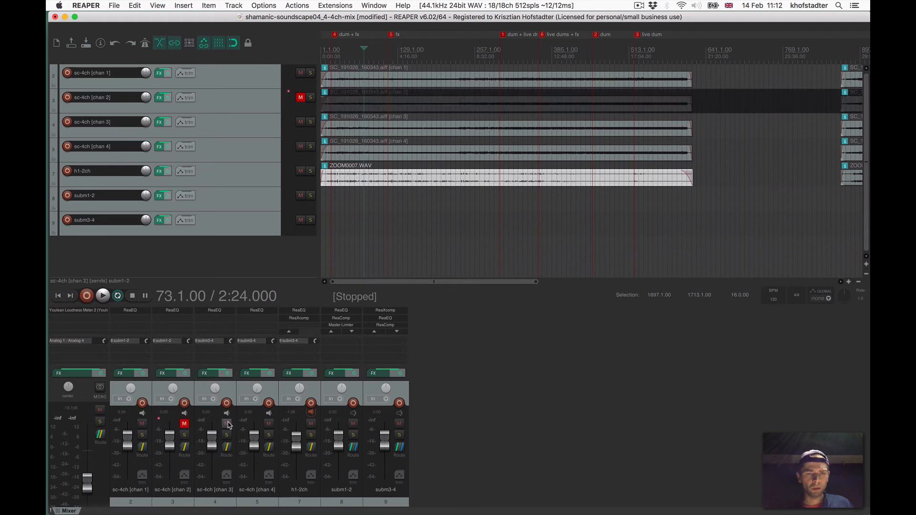
pyautogui.click(226, 423)
pyautogui.click(262, 426)
pyautogui.click(268, 423)
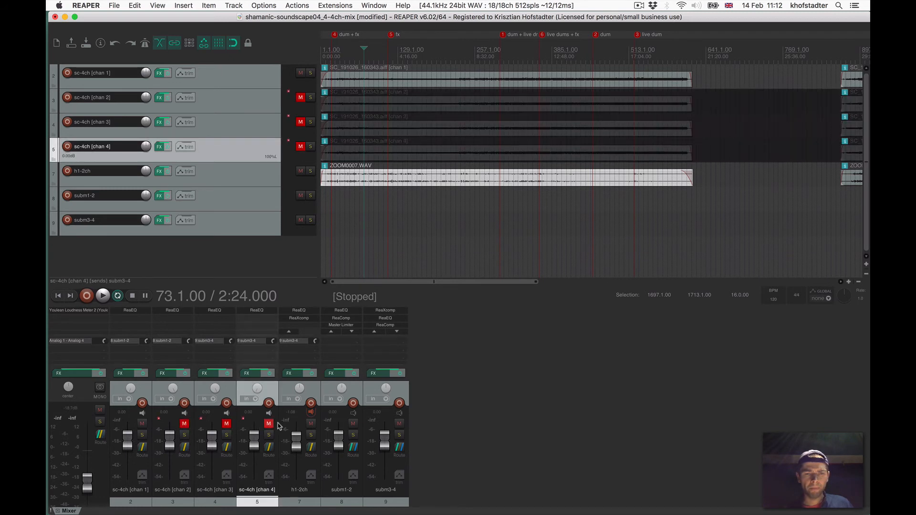
pyautogui.click(311, 423)
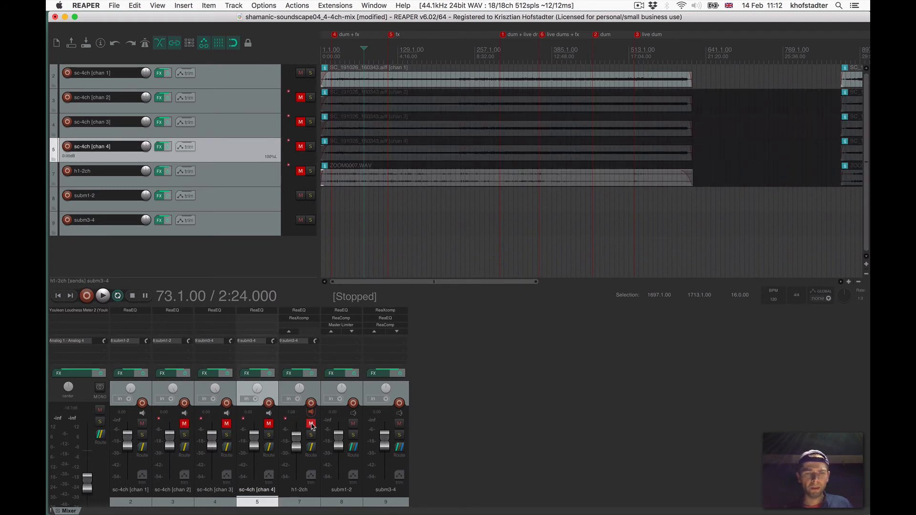
pyautogui.press('space')
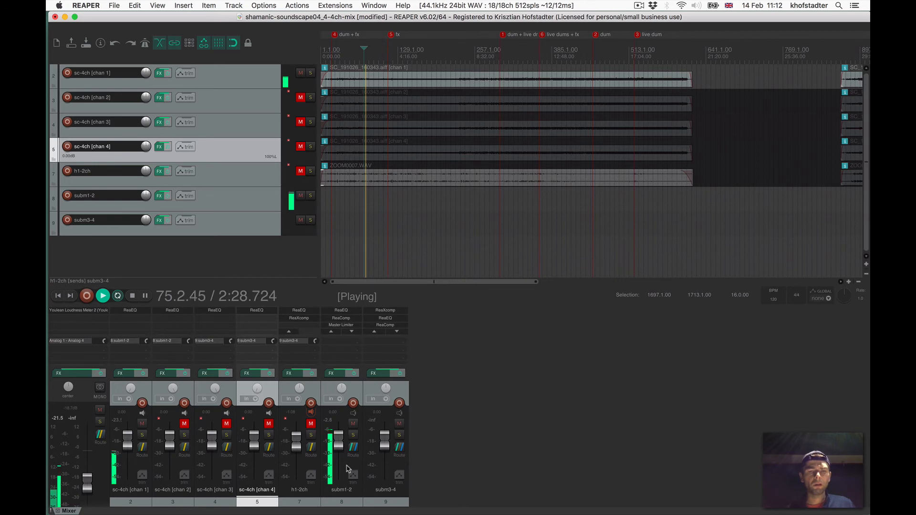
# Examine the master send, parent channels and receives in the subm1-2 routing while channel 1 plays
pyautogui.click(353, 447)
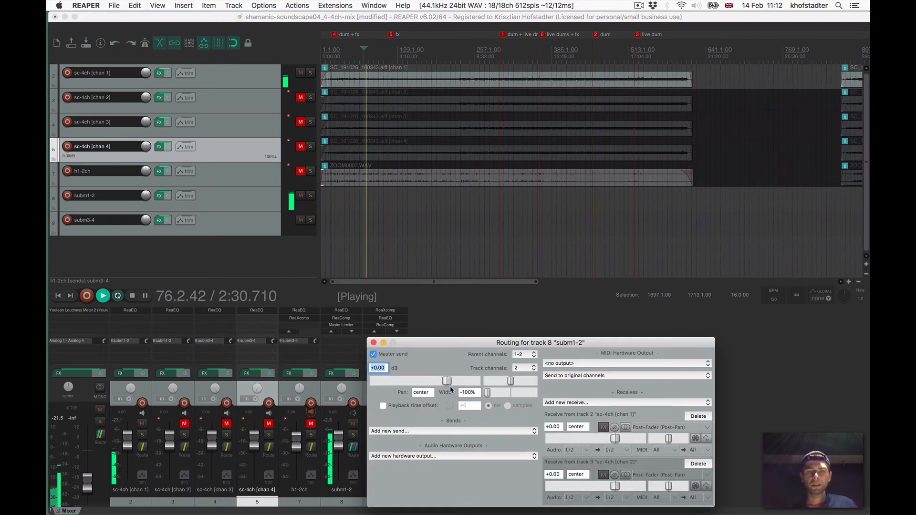
pyautogui.click(447, 336)
pyautogui.click(353, 448)
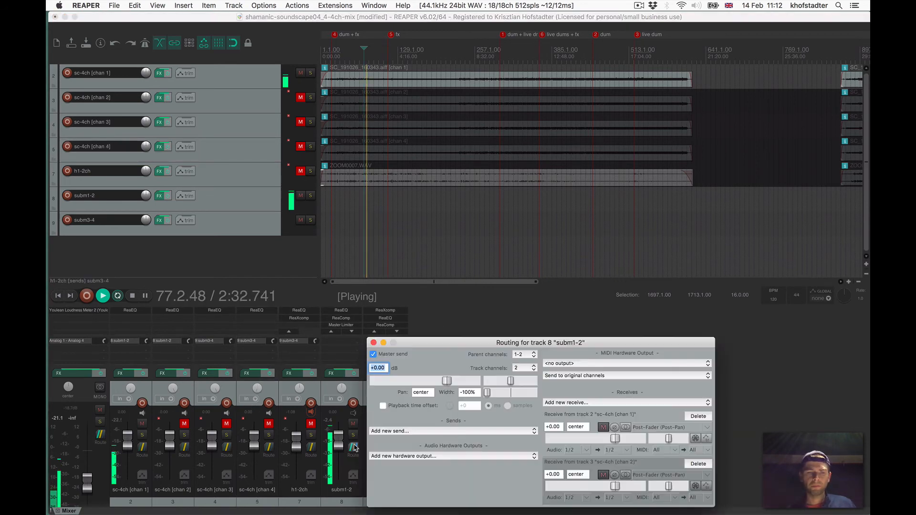
pyautogui.moveTo(455, 349); pyautogui.dragTo(515, 229)
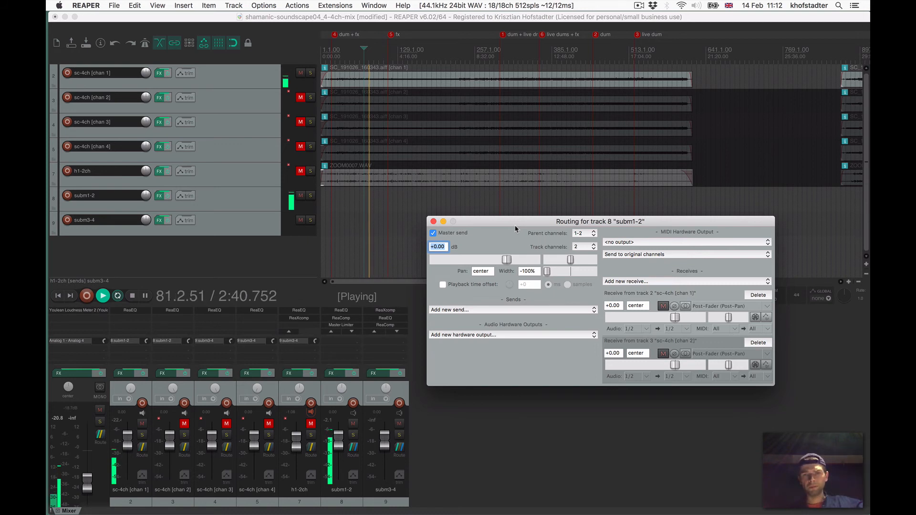
# Mute sc-4ch [chan 1], unmute sc-4ch [chan 2], and check how channel 2 is received in the subm1-2 routing
pyautogui.click(142, 424)
pyautogui.click(185, 425)
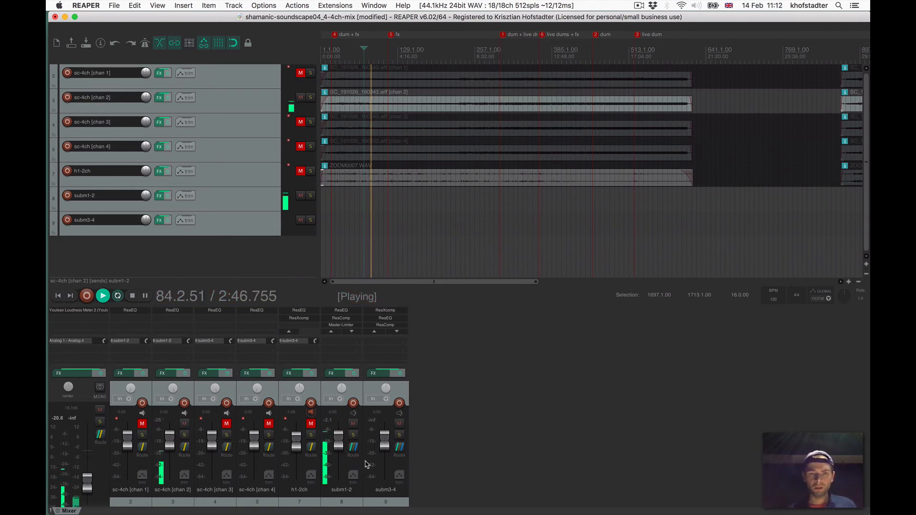
pyautogui.click(350, 456)
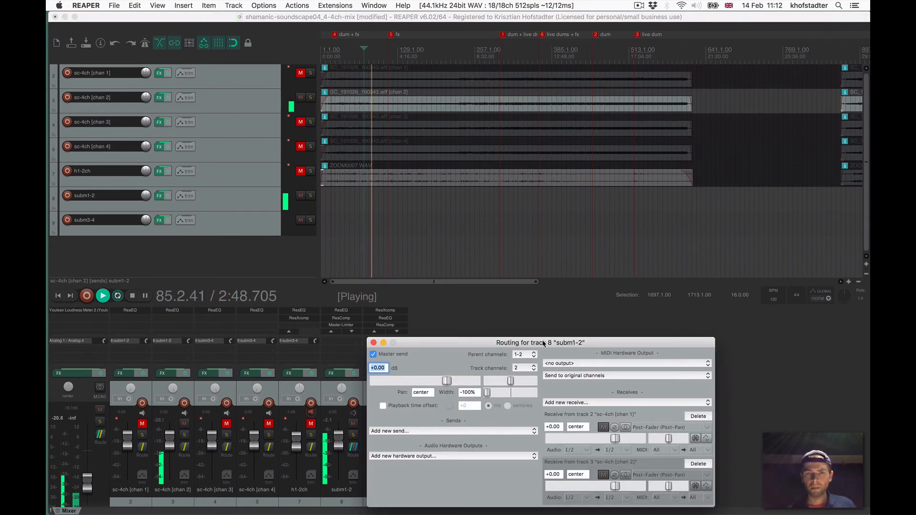
pyautogui.moveTo(543, 342); pyautogui.dragTo(602, 184)
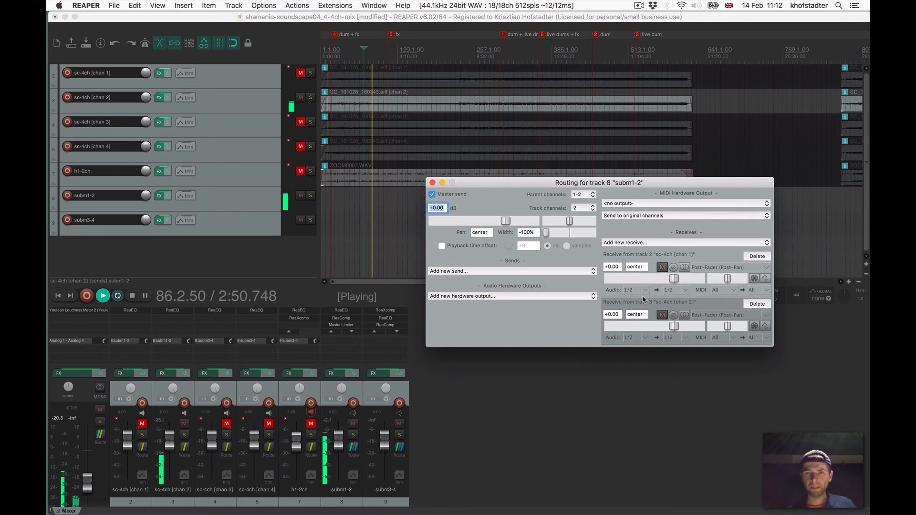
pyautogui.click(432, 183)
# Mute sc-4ch [chan 2], unmute sc-4ch [chan 3], and examine the parent channels, track channels and receives of subm3-4
pyautogui.click(185, 424)
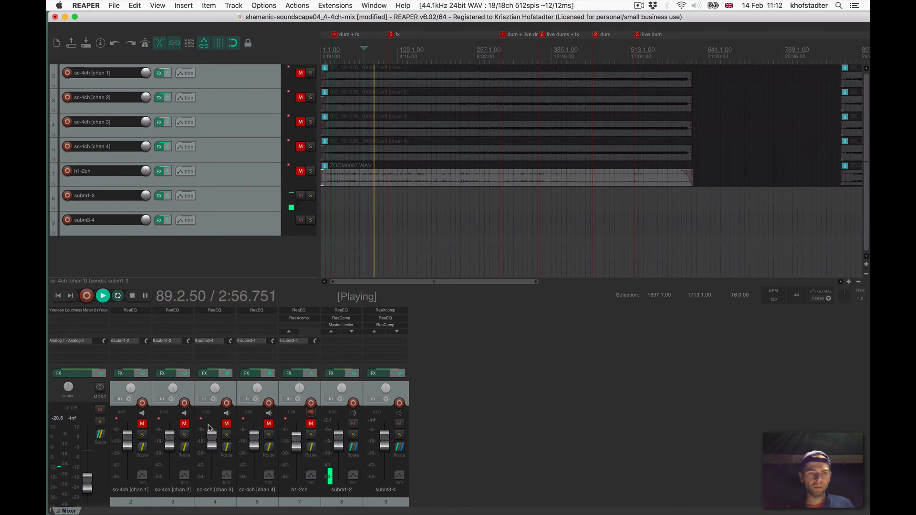
pyautogui.click(226, 423)
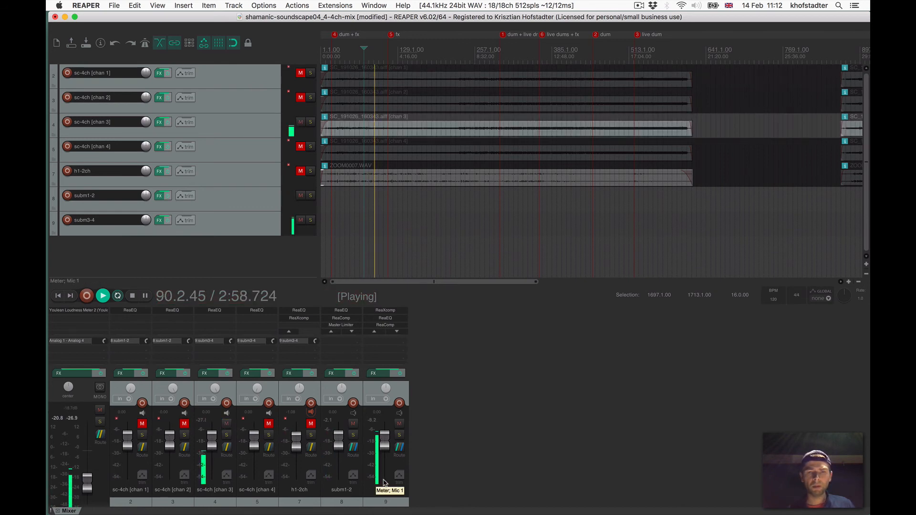
pyautogui.click(399, 447)
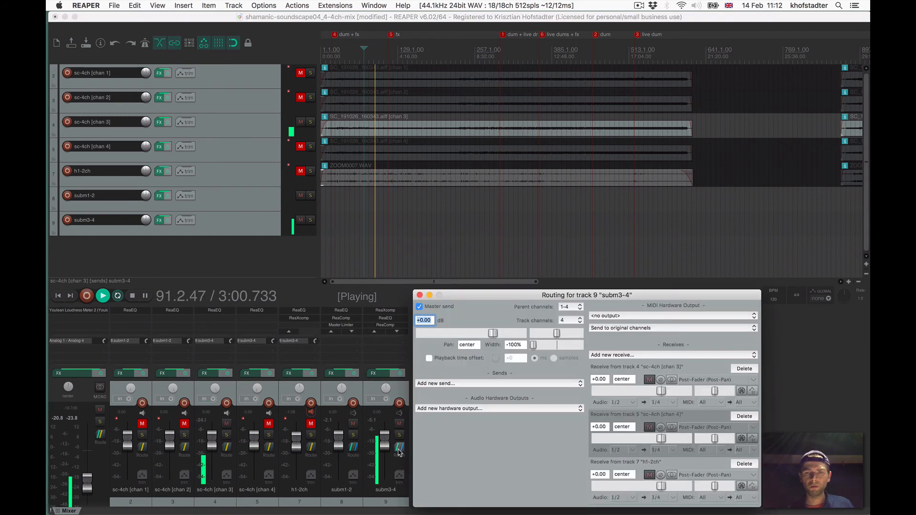
pyautogui.moveTo(493, 301); pyautogui.dragTo(525, 212)
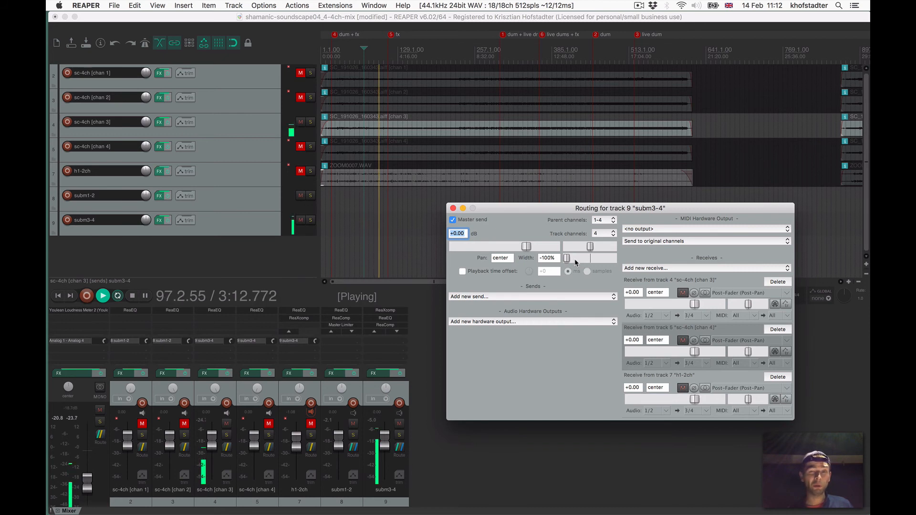
pyautogui.click(453, 209)
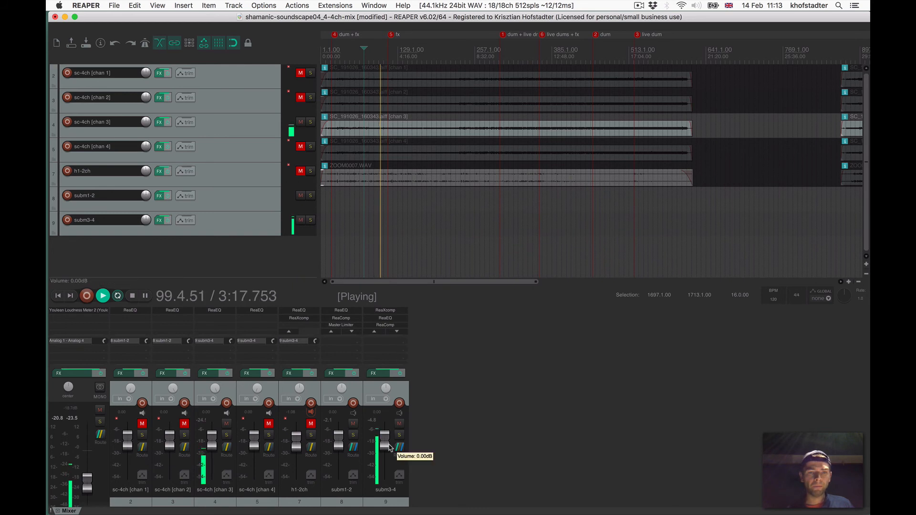
# Mute sc-4ch [chan 3], audition sc-4ch [chan 4] alone through the subm3-4 submix, and mute it again
pyautogui.click(226, 423)
pyautogui.click(268, 424)
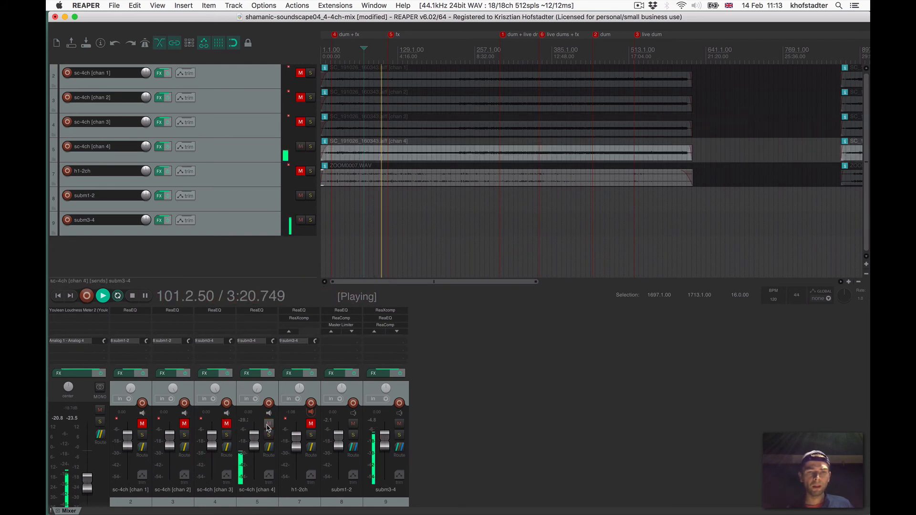
pyautogui.click(269, 424)
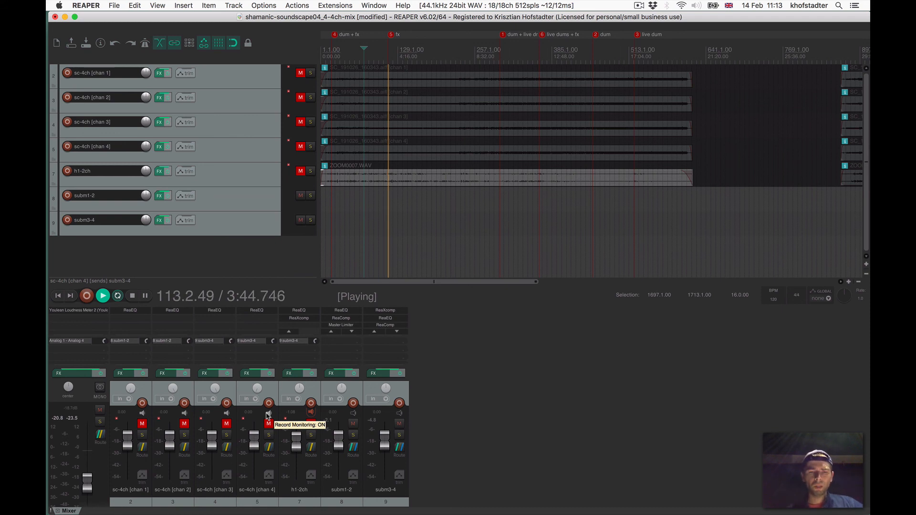
# Unmute all four sc-4ch channel tracks during playback, one after another, leaving h1-2ch muted
pyautogui.click(142, 423)
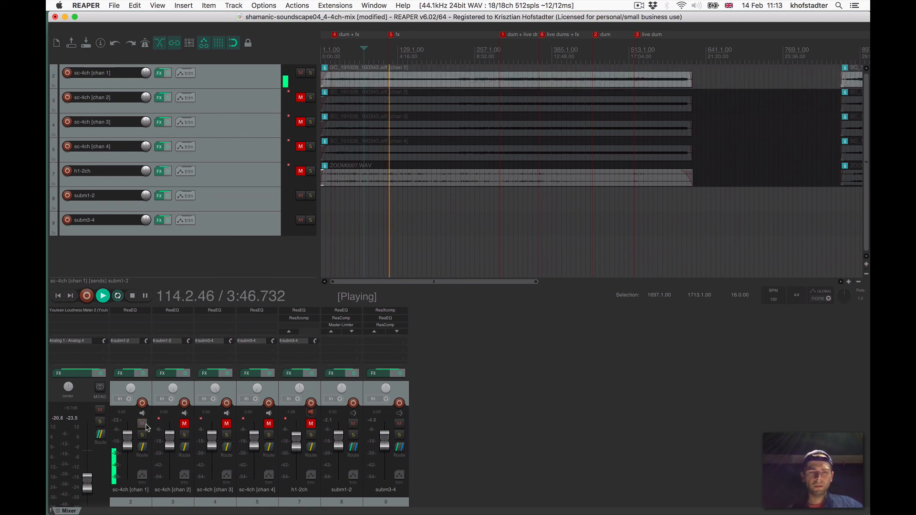
pyautogui.click(184, 424)
pyautogui.click(227, 423)
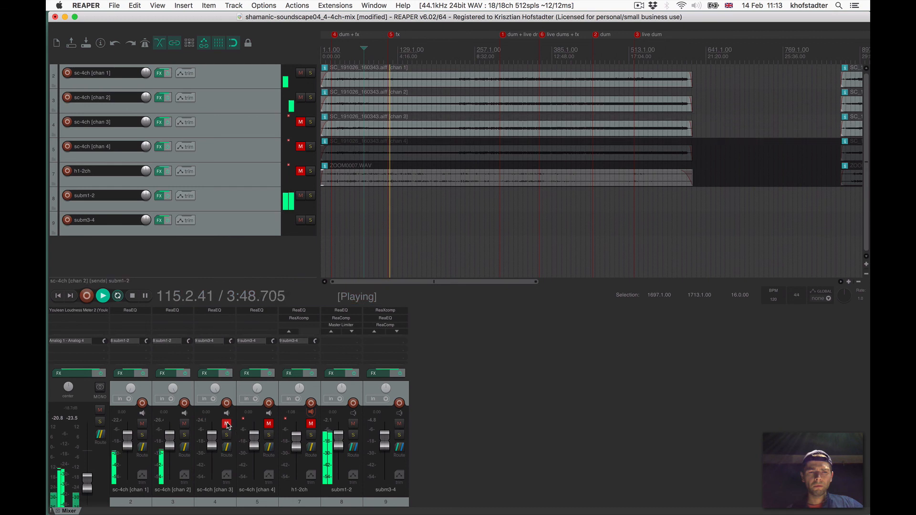
pyautogui.click(270, 424)
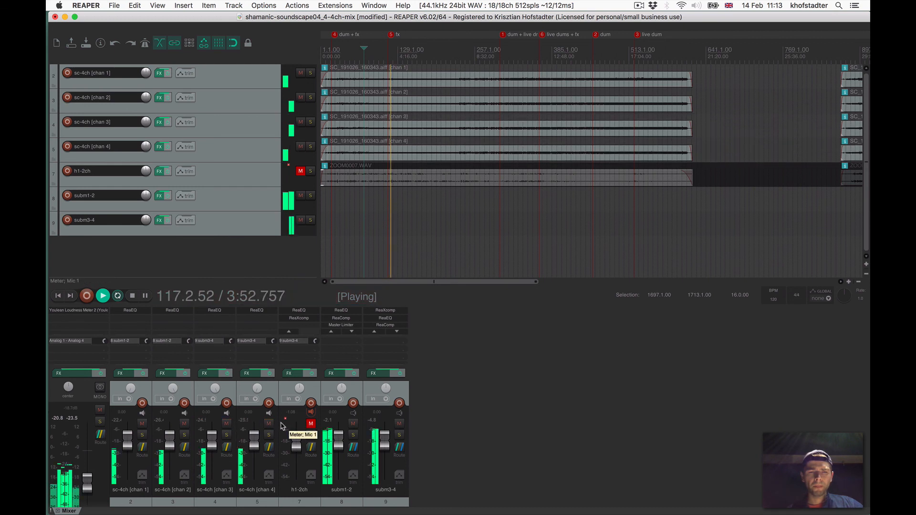
# Stop playback and examine the routing of the h1-2ch track, including its send to subm3-4
pyautogui.press('space')
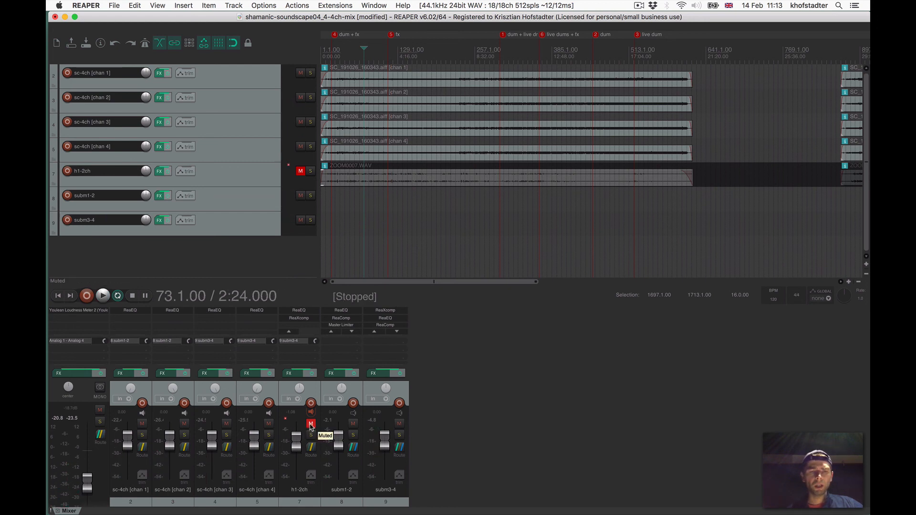
pyautogui.click(310, 449)
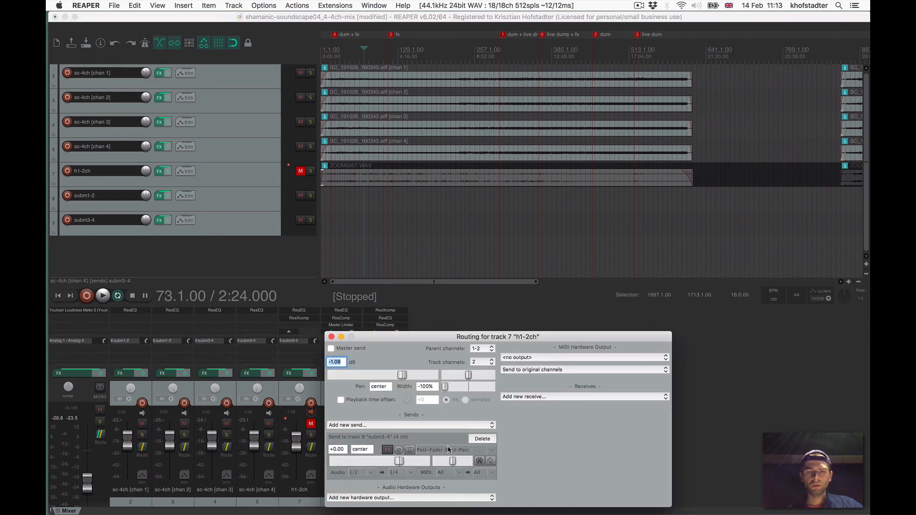
pyautogui.click(331, 337)
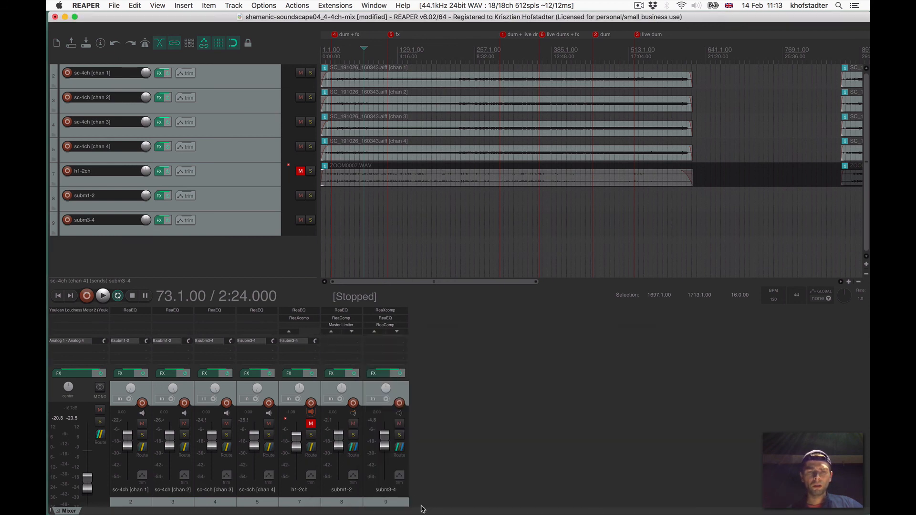
# Select the subm3-4 track and briefly audition the full four-channel mix with h1-2ch still muted
pyautogui.click(406, 498)
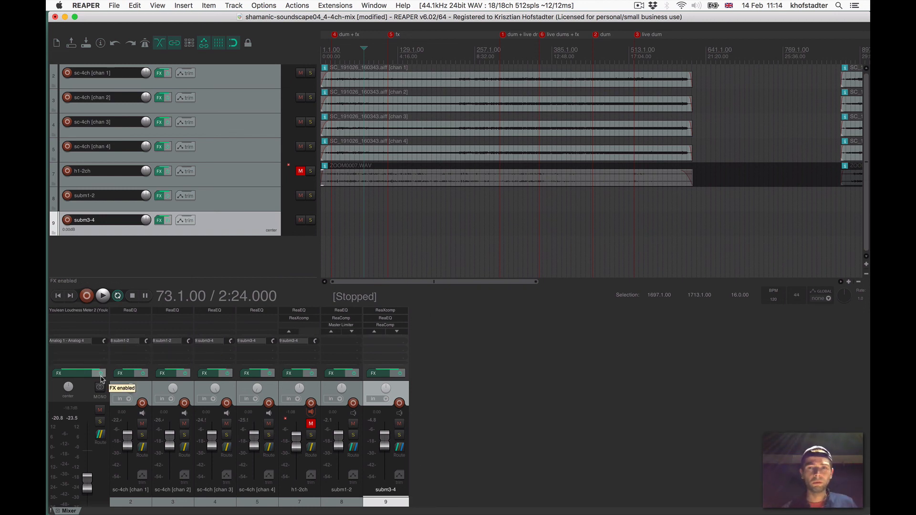
pyautogui.press('space')
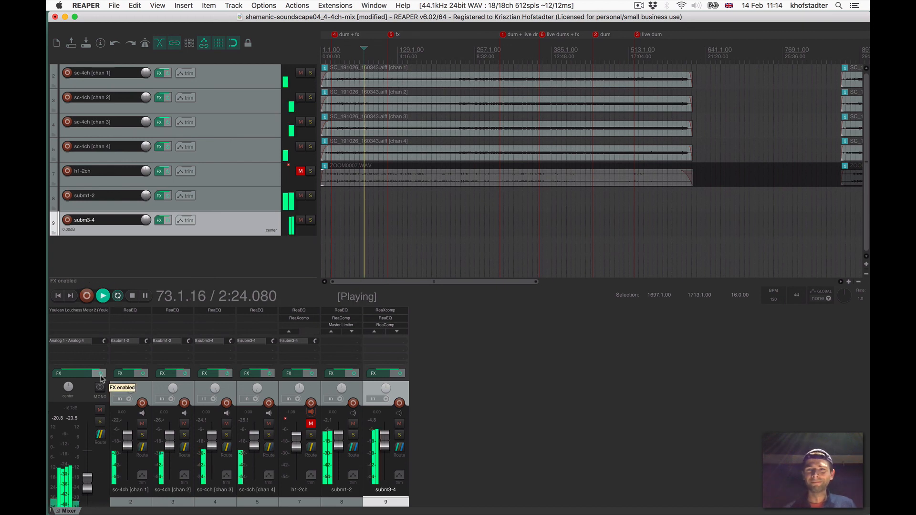
pyautogui.press('space')
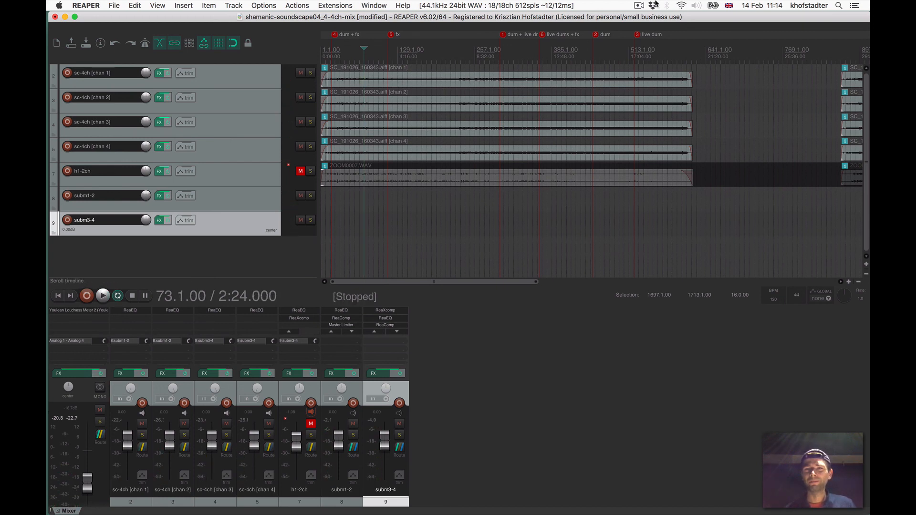